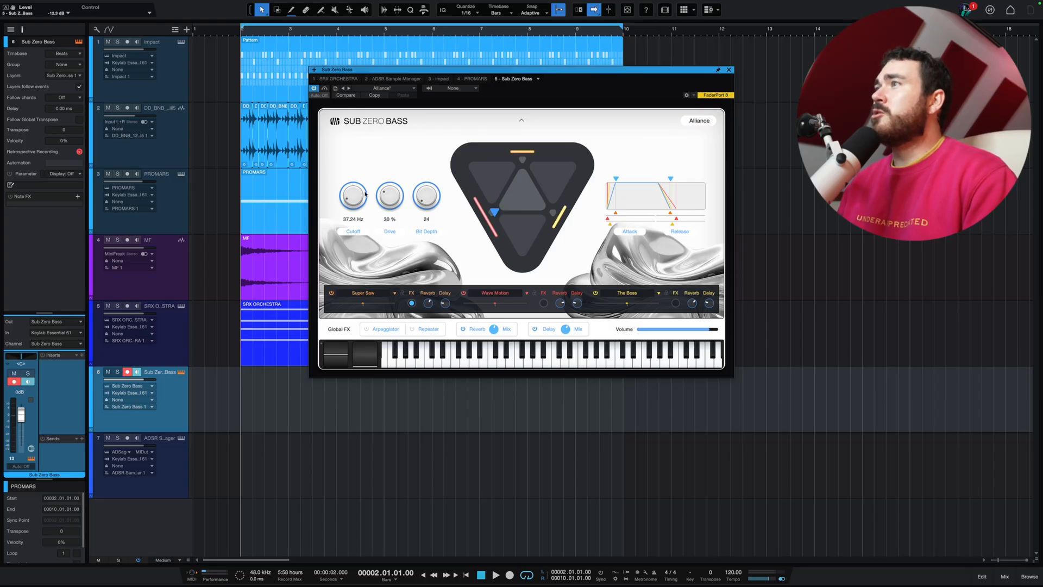
Lengthen the attack of the Sub Zero Bass layers and turn on the arpeggiator.
mouse_move(617, 184)
mouse_down()
mouse_move(649, 189)
mouse_move(635, 191)
mouse_up()
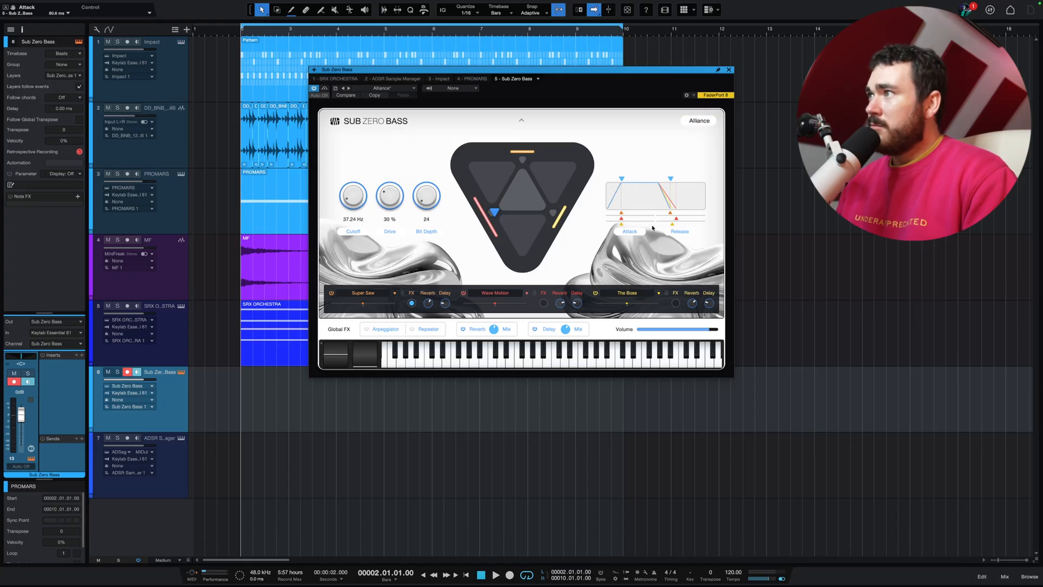
click(394, 329)
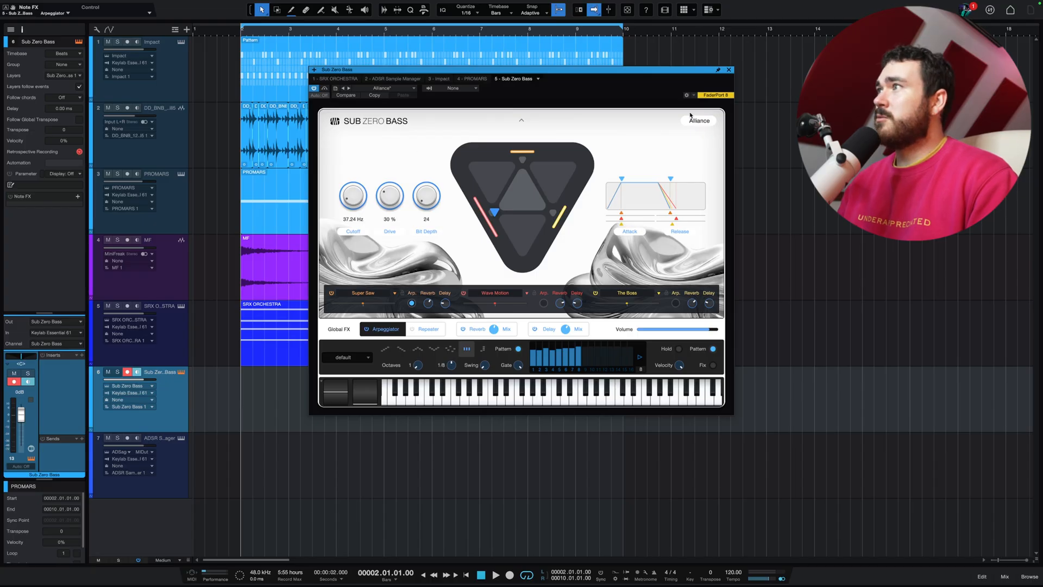
View the detailed settings of the Super Saw layer and reload the Alliance preset from the Attack Bass folder.
click(520, 120)
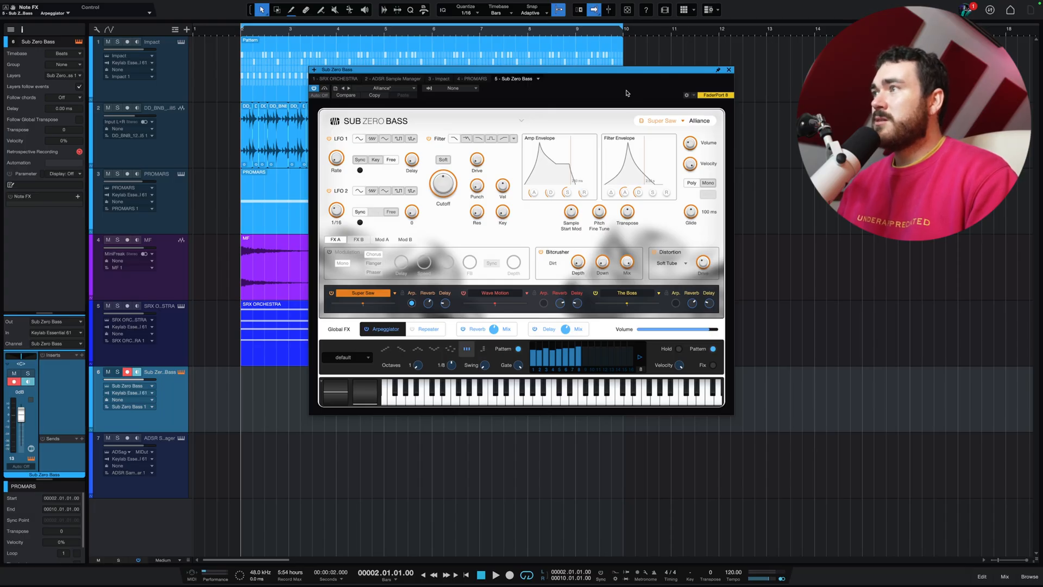
click(393, 88)
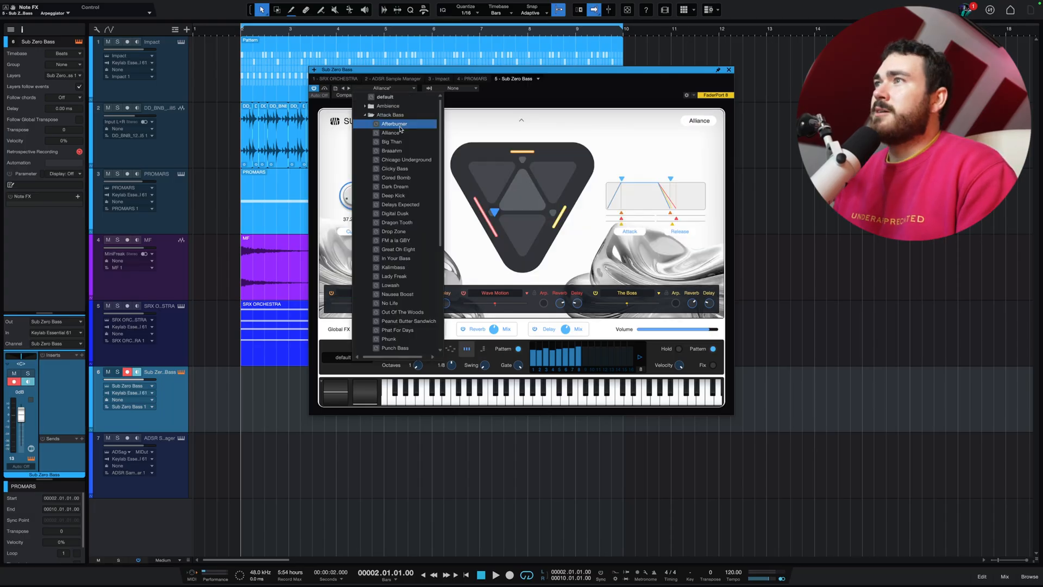
click(400, 133)
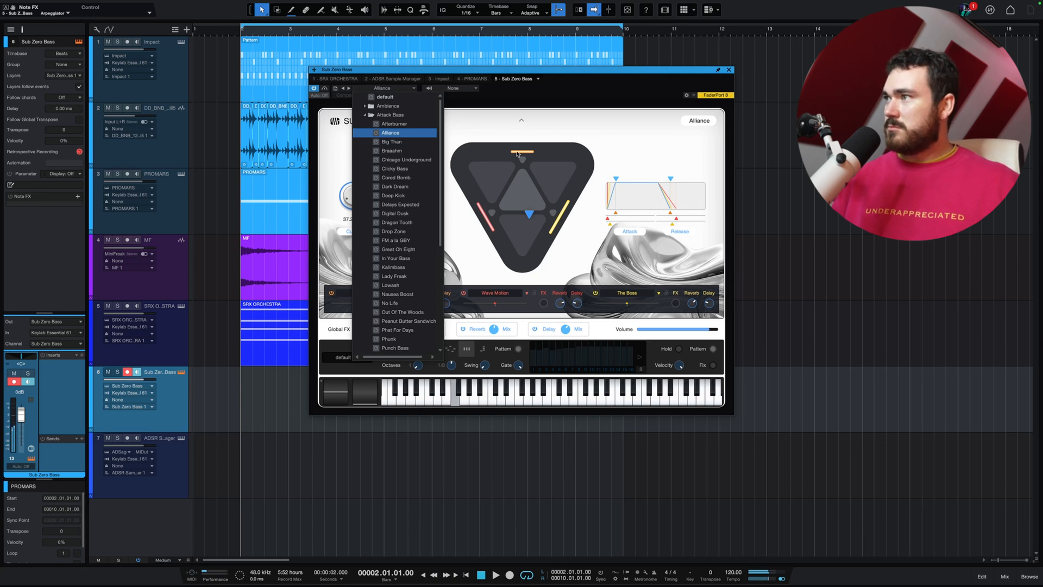
click(574, 115)
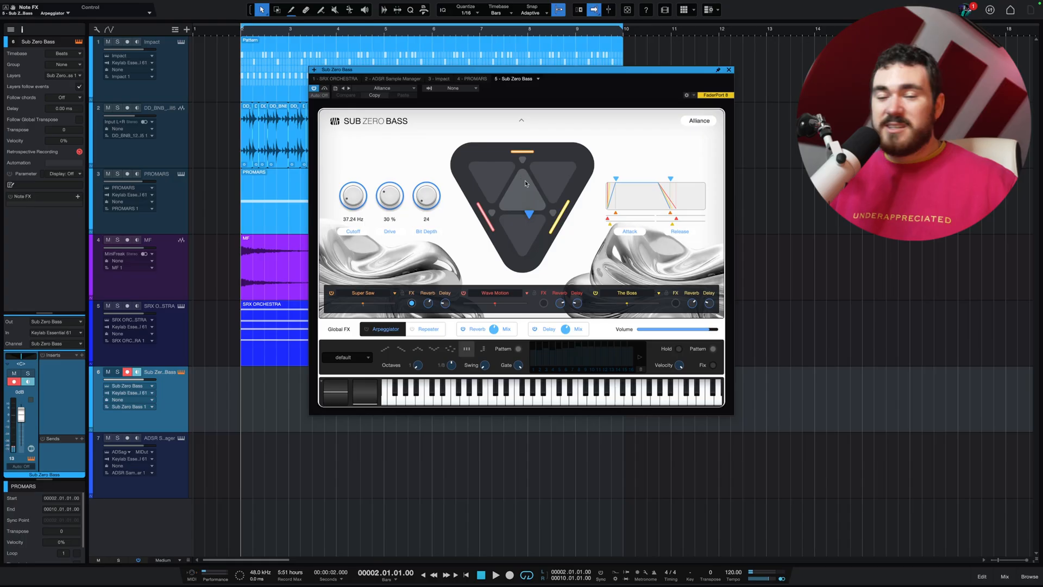
Try different layer blends by moving the marker around the triangular mix pad, ending near its center.
drag(529, 209, 510, 206)
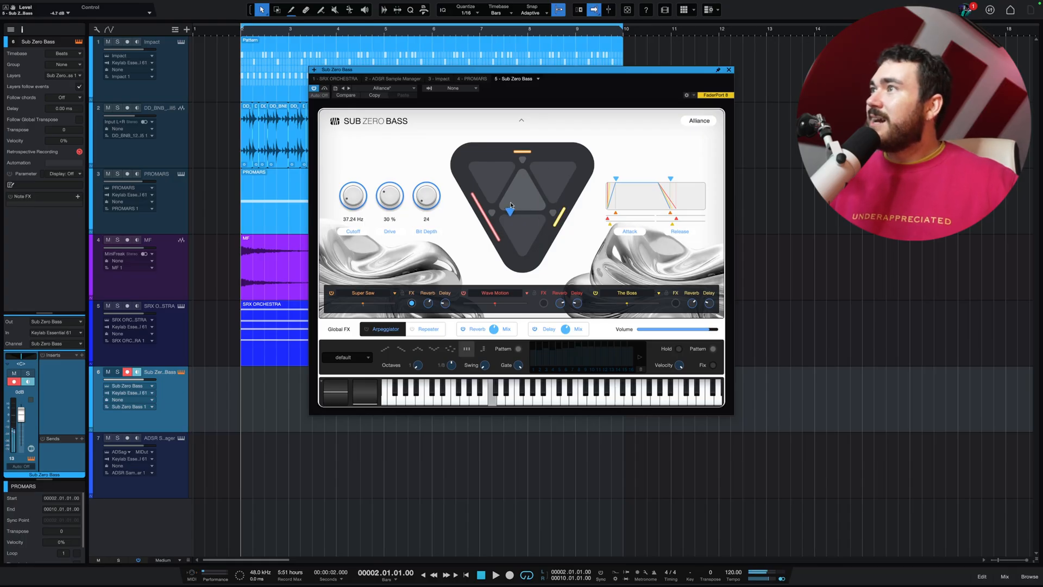
mouse_move(492, 165)
mouse_down()
mouse_move(480, 151)
mouse_move(550, 163)
mouse_move(531, 219)
mouse_up()
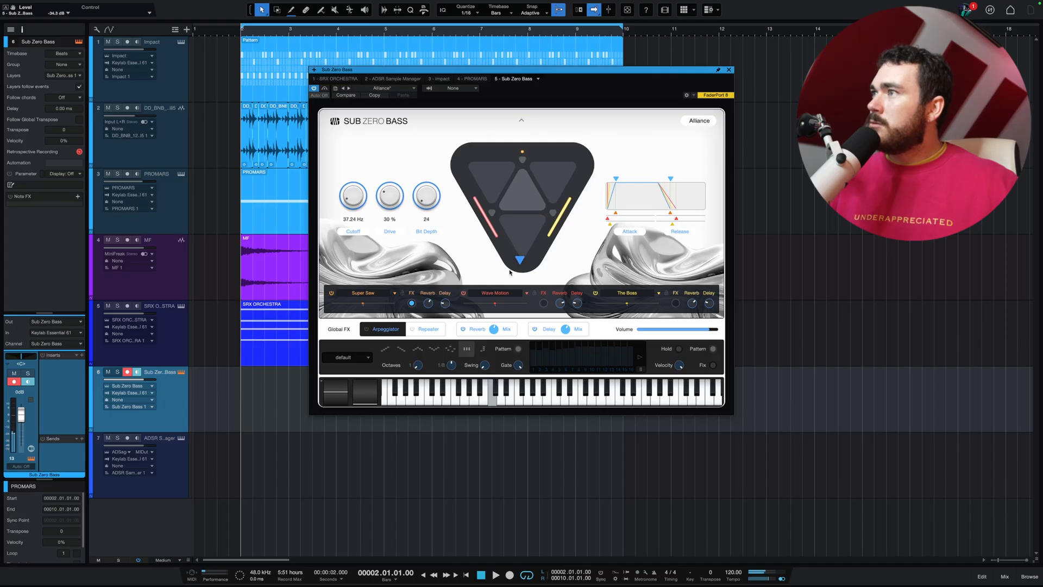
drag(510, 272, 512, 277)
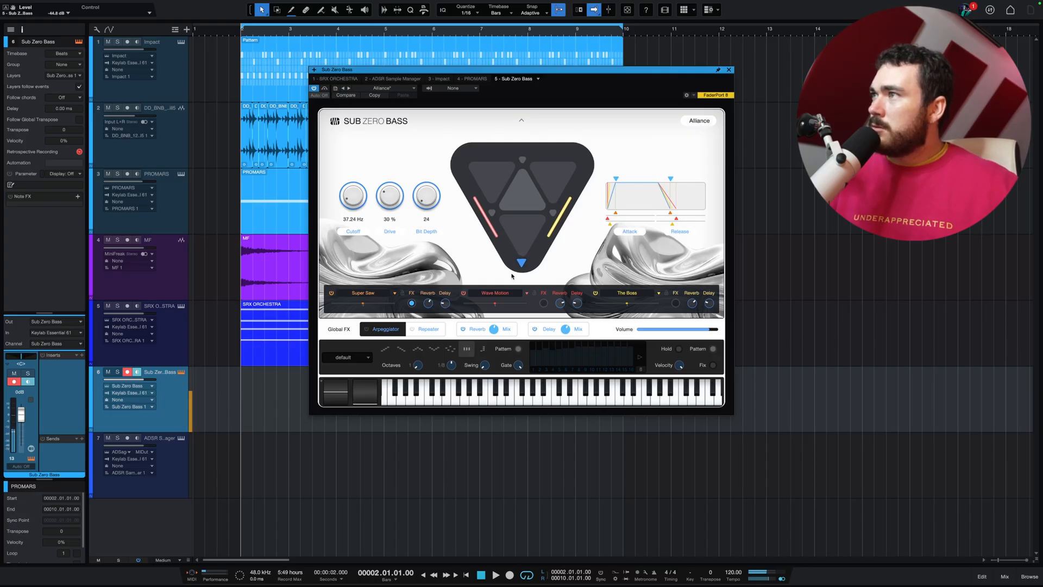
click(520, 188)
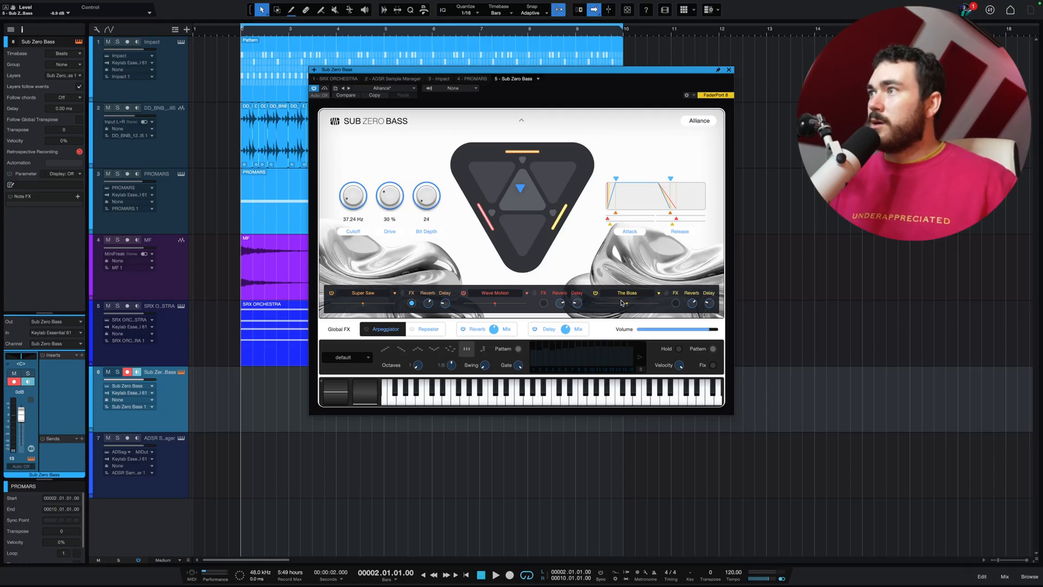
Replace the Wave Motion layer's sound with Bird String from the Ambiences folder.
click(495, 293)
click(509, 297)
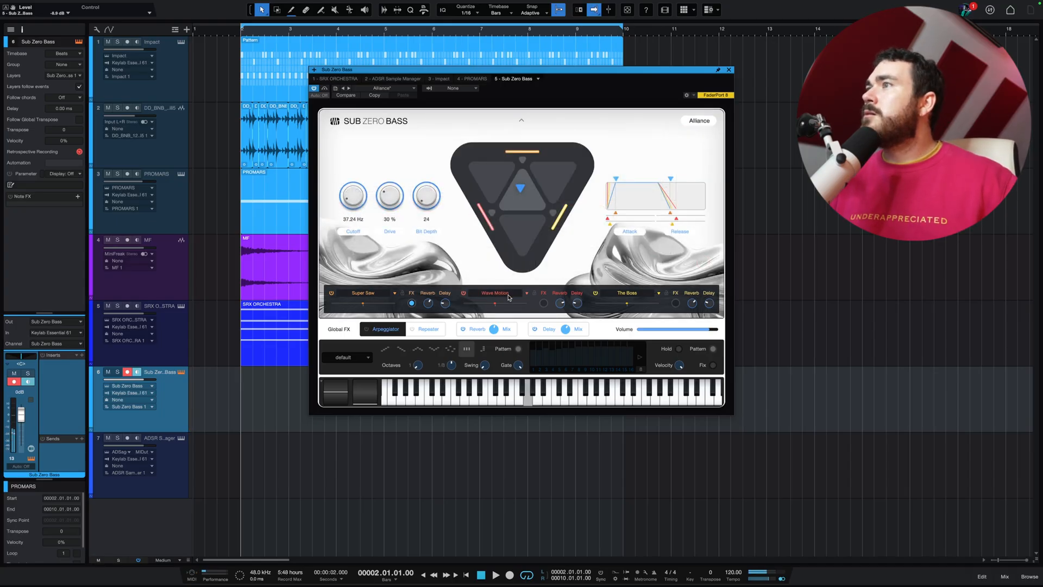
click(527, 294)
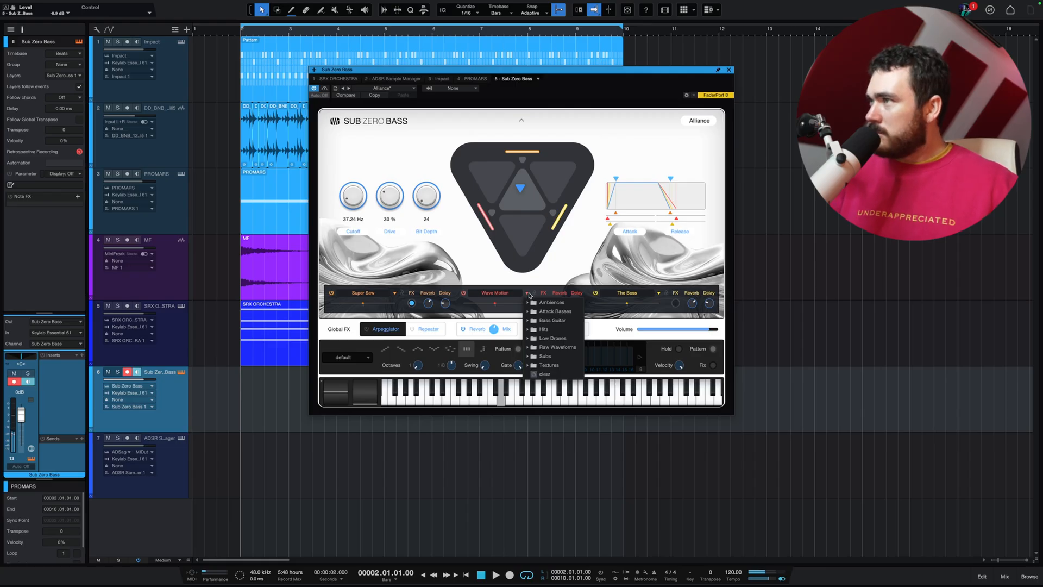
click(550, 302)
click(565, 320)
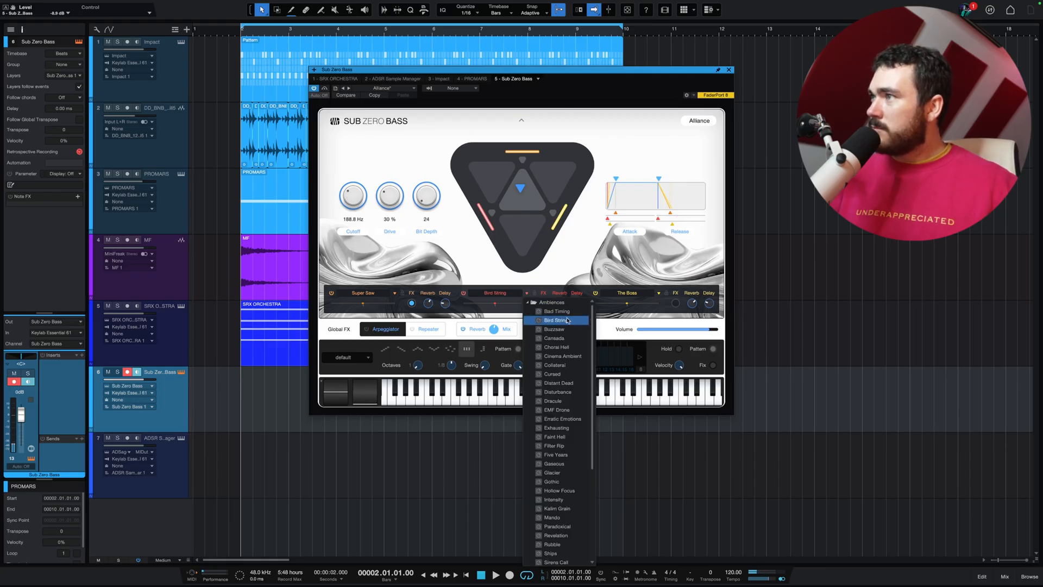
Bypass the Super Saw layer and enable the arpeggiator.
click(332, 294)
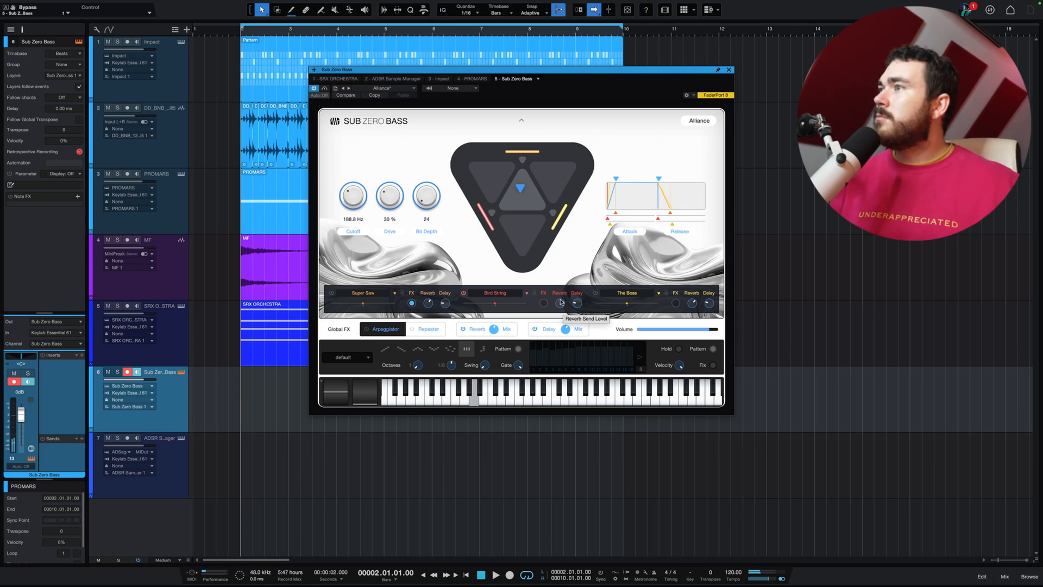
click(372, 329)
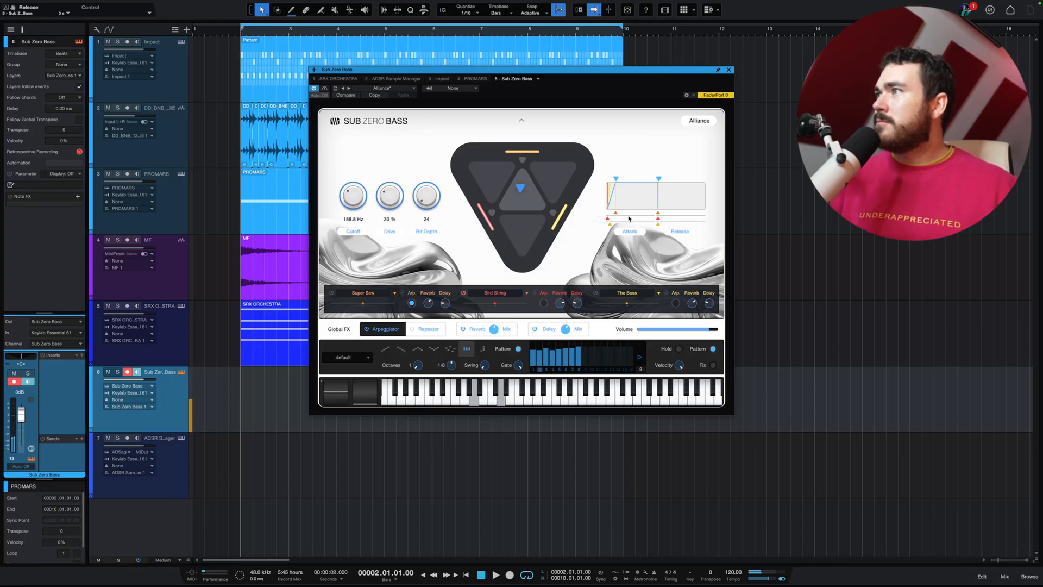
Audition Attack Bass presets in Sub Zero Bass, loading Nausea Boost, No Life and Out Of The Woods.
click(389, 88)
scroll(405, 179, down, 5)
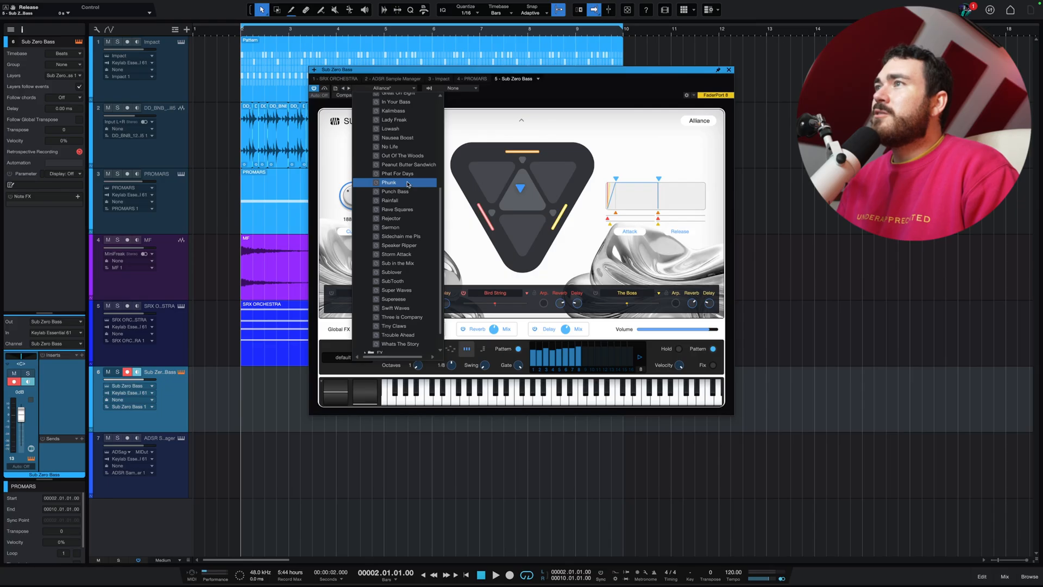
click(412, 139)
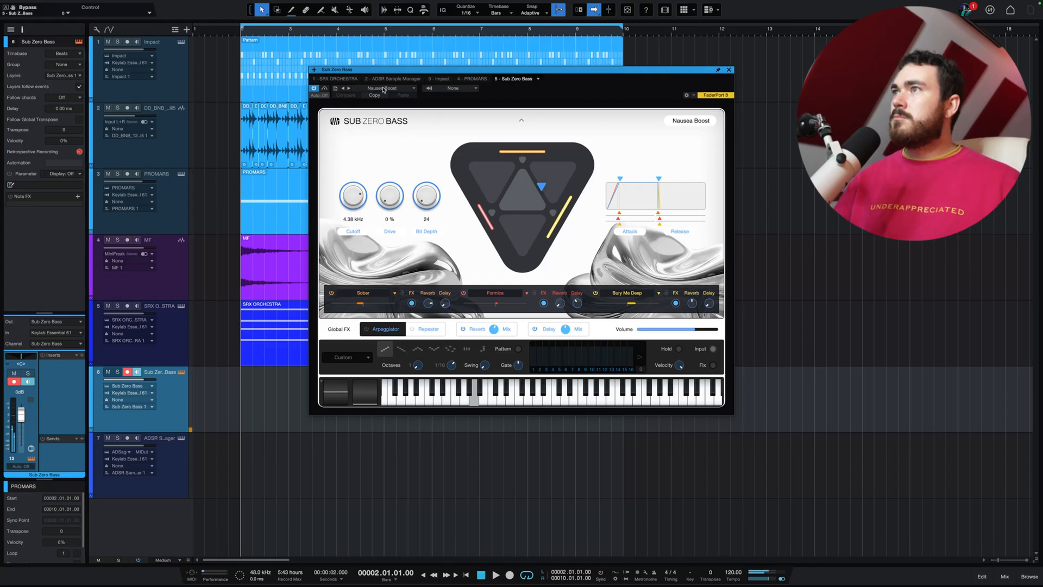
click(348, 91)
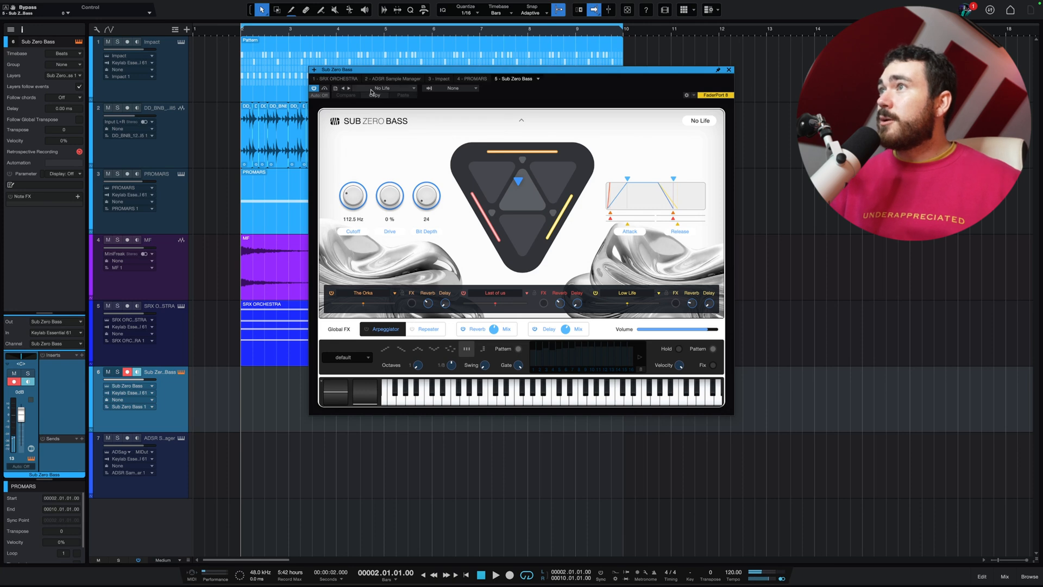
click(350, 89)
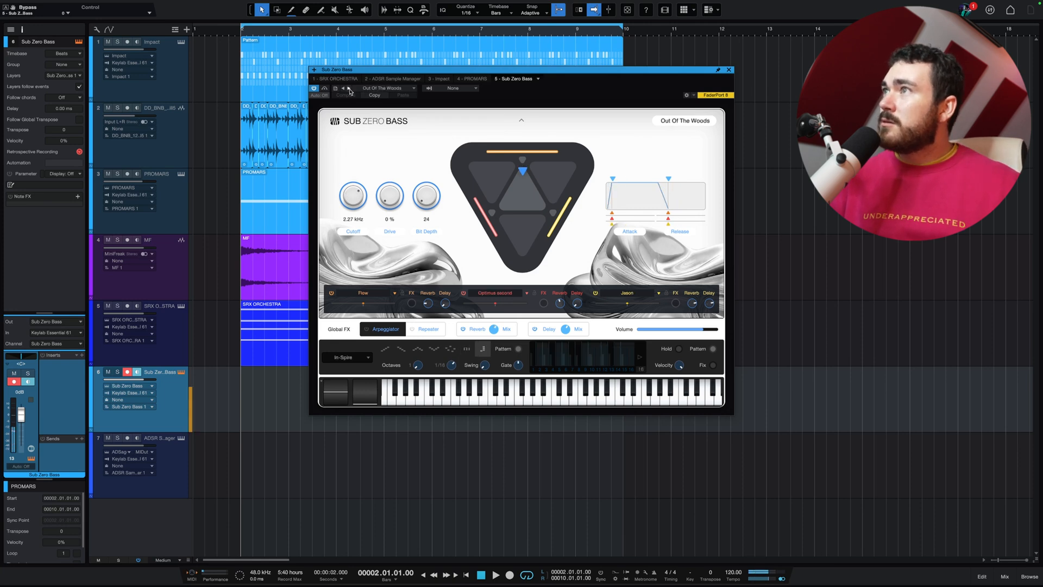
Expand the Pulse folder in the Sub Zero Bass preset list.
click(383, 88)
scroll(388, 162, down, 2)
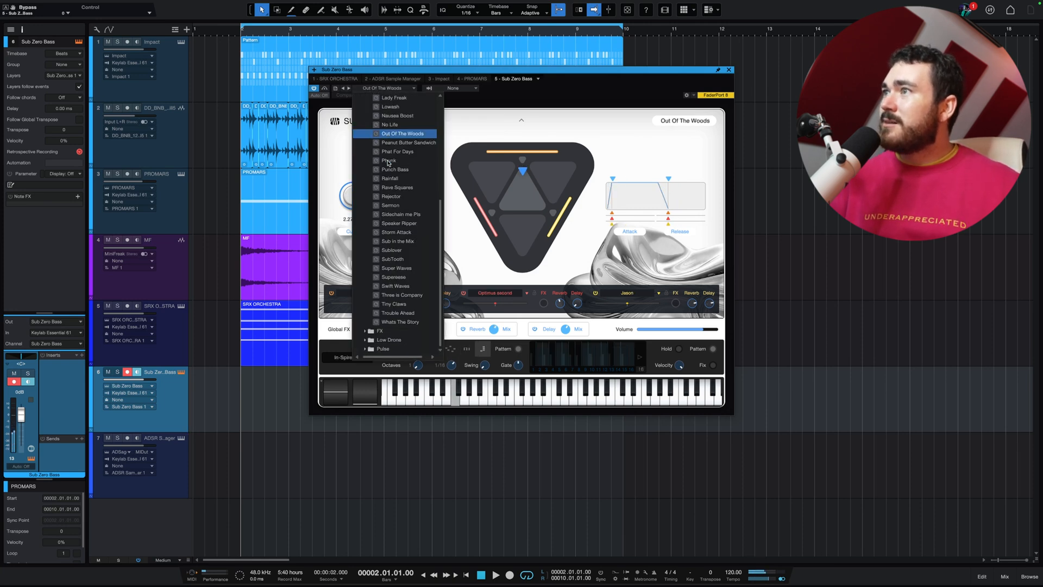
click(391, 348)
scroll(393, 352, down, 3)
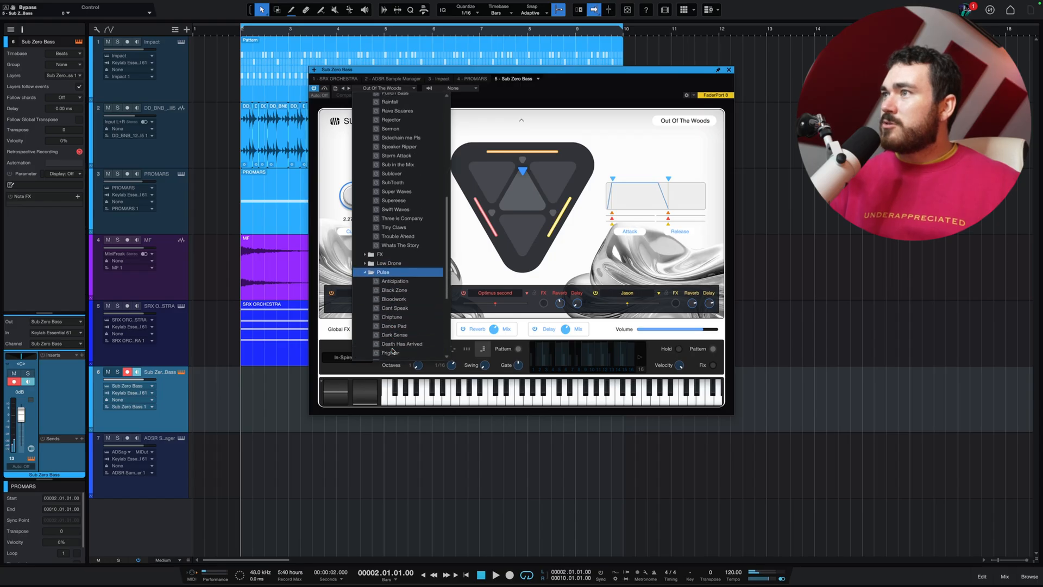
Audition the Pulse presets Anticipation, Chiptune, Dance Pad, Dark Sense and Death Has Arrived.
click(405, 276)
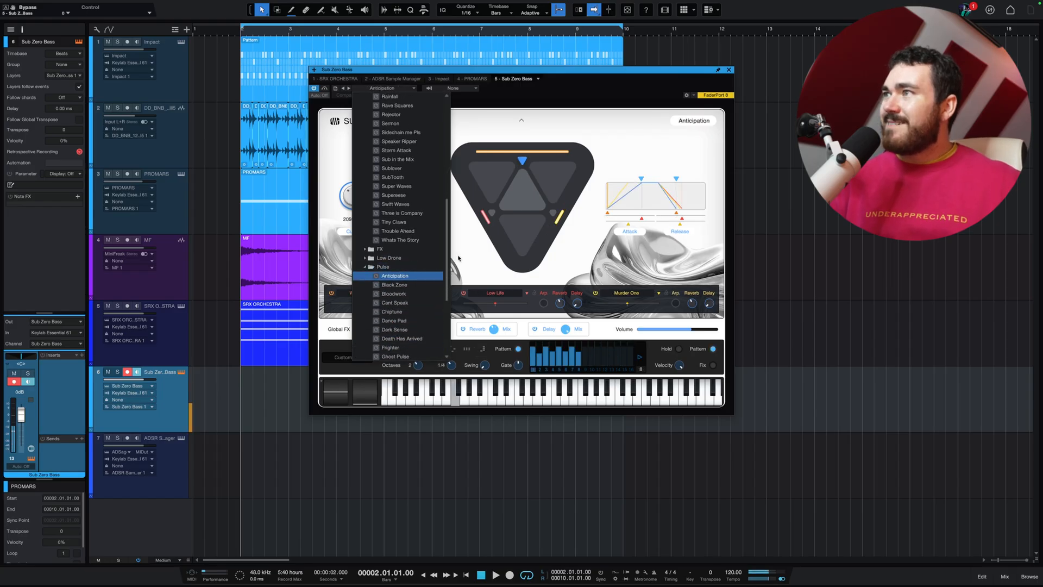
scroll(438, 276, down, 2)
scroll(438, 275, down, 1)
click(426, 282)
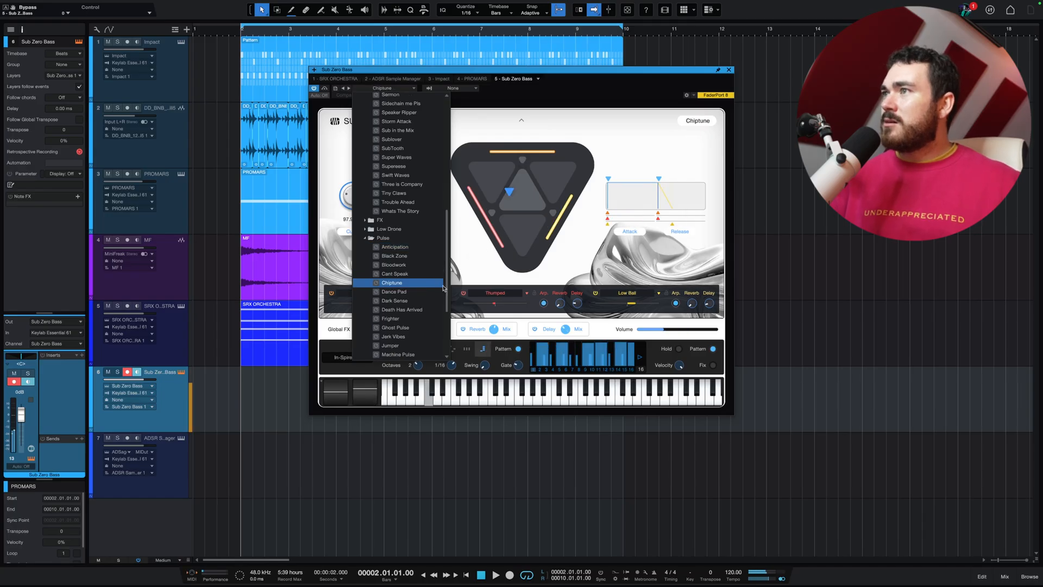
click(426, 291)
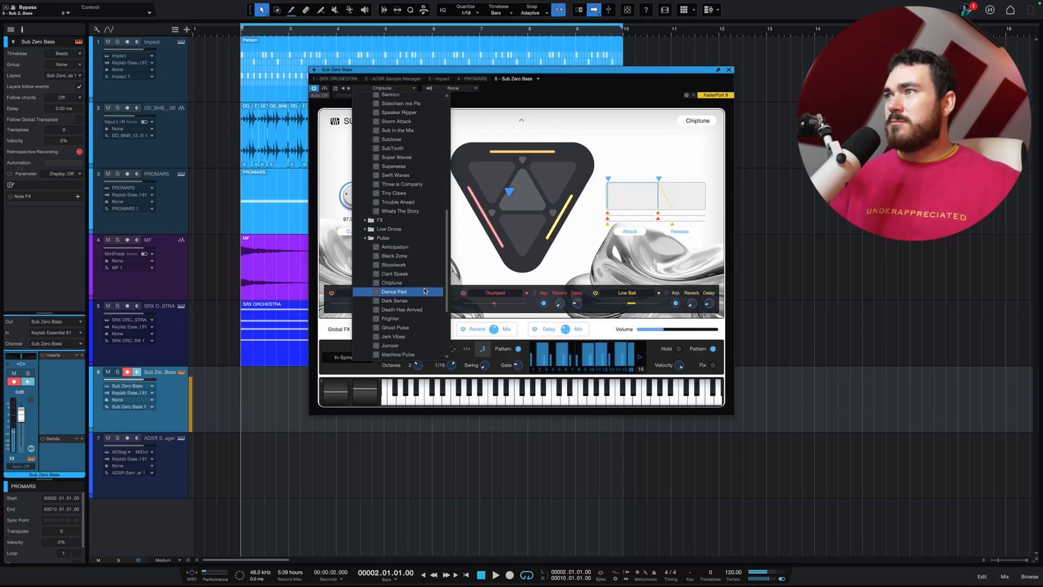
click(422, 301)
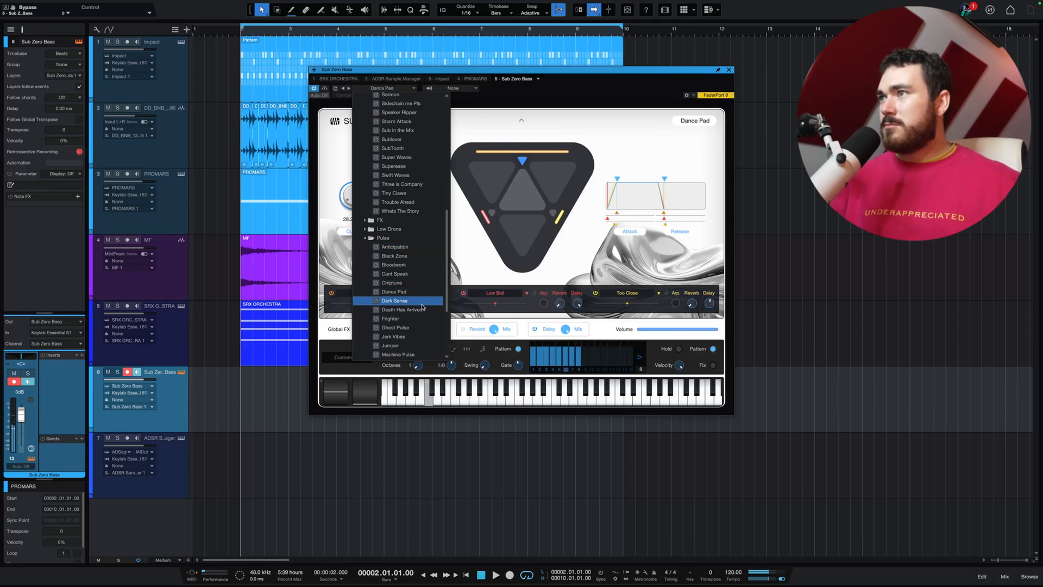
click(419, 310)
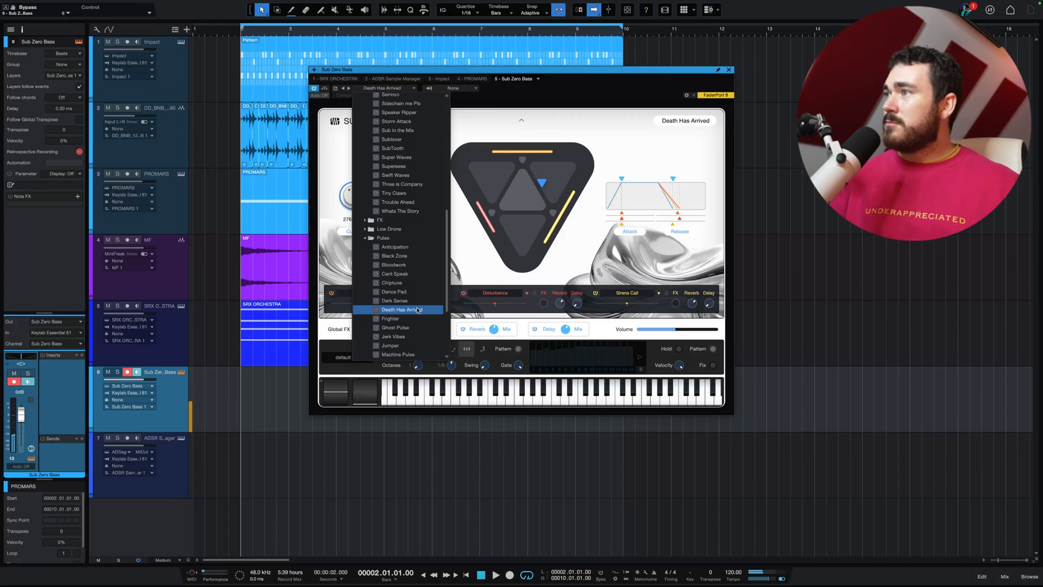
Load the Frighter preset from the Pulse folder and close the preset list.
click(411, 320)
scroll(412, 322, down, 2)
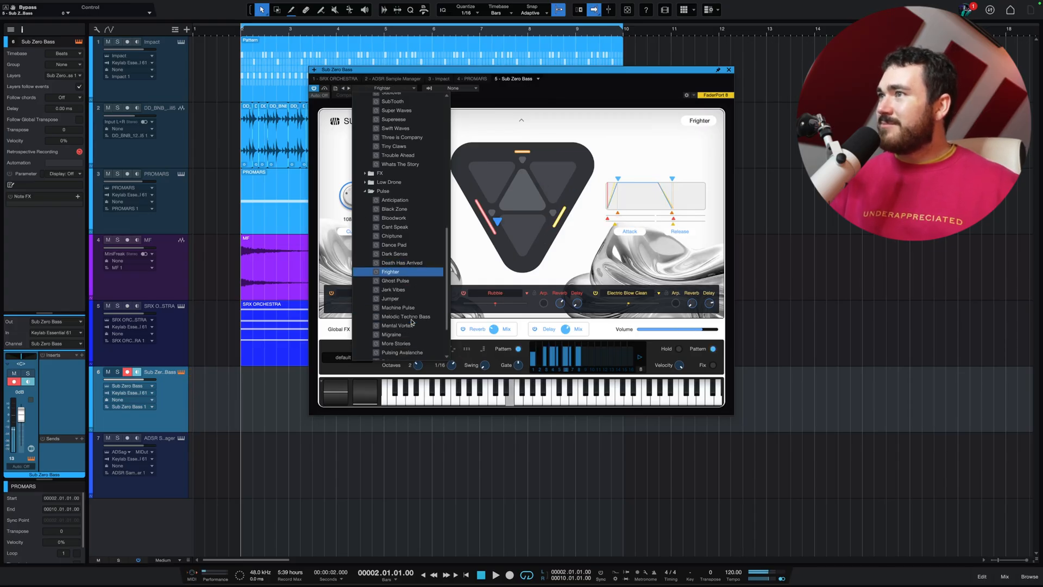
click(404, 308)
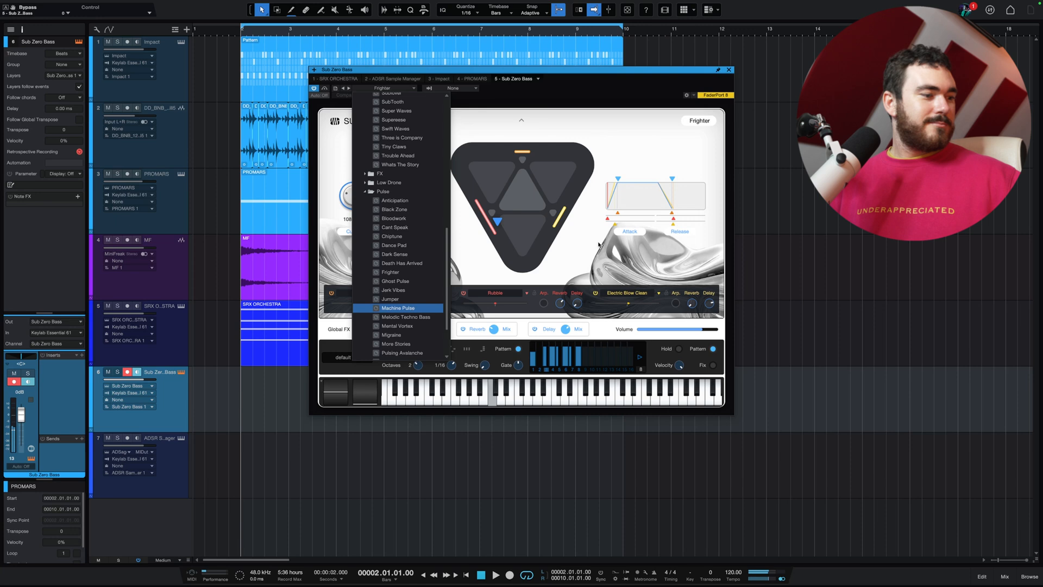
click(737, 111)
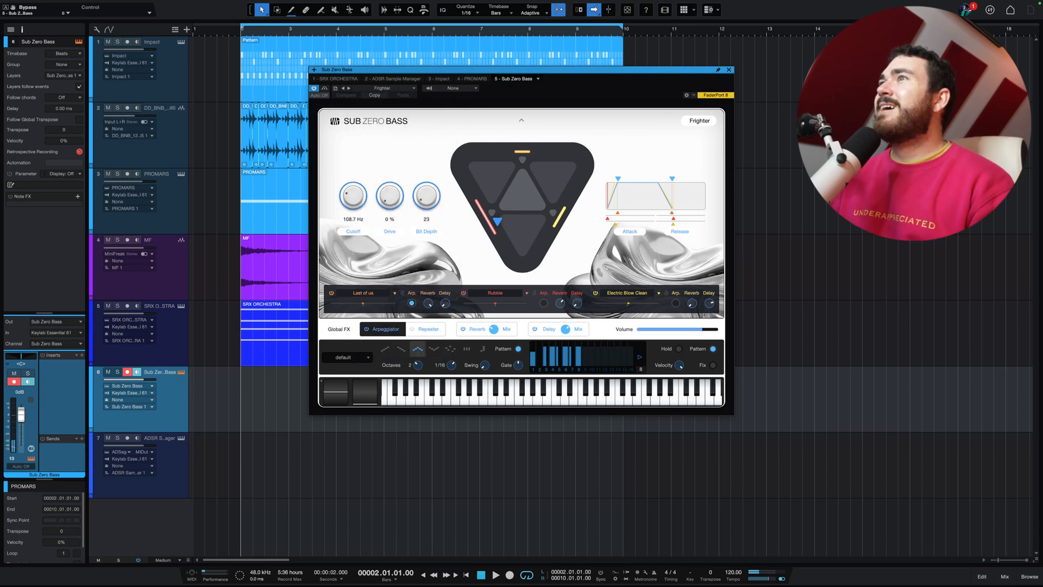
Close the Sub Zero Bass window and mute the event on the PROMARS track.
click(729, 70)
click(282, 326)
click(284, 221)
key(6)
click(272, 218)
key(1)
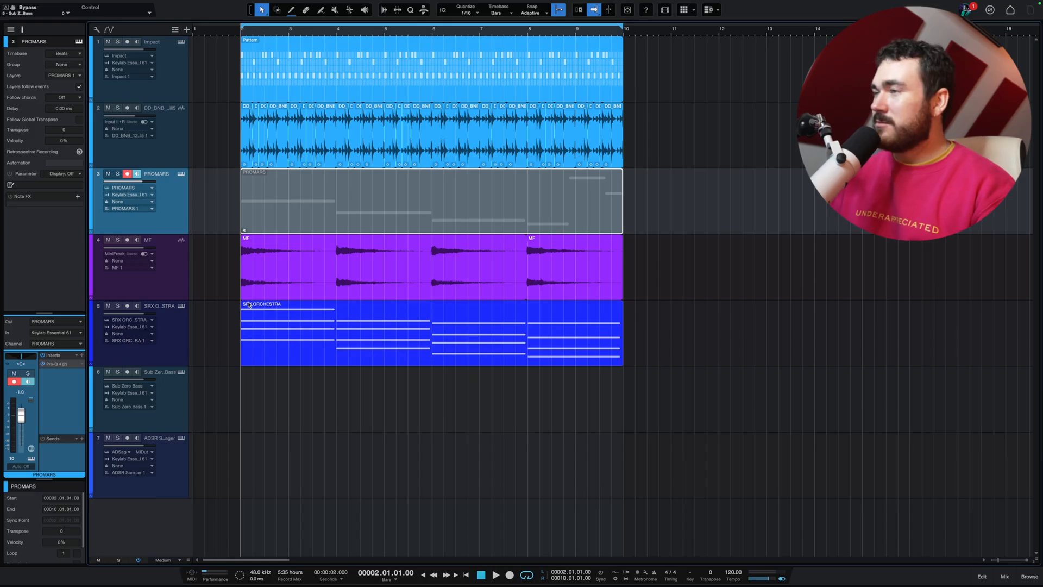
Copy the muted PROMARS event onto the Sub Zero Bass track and unmute the original event.
drag(298, 224, 285, 398)
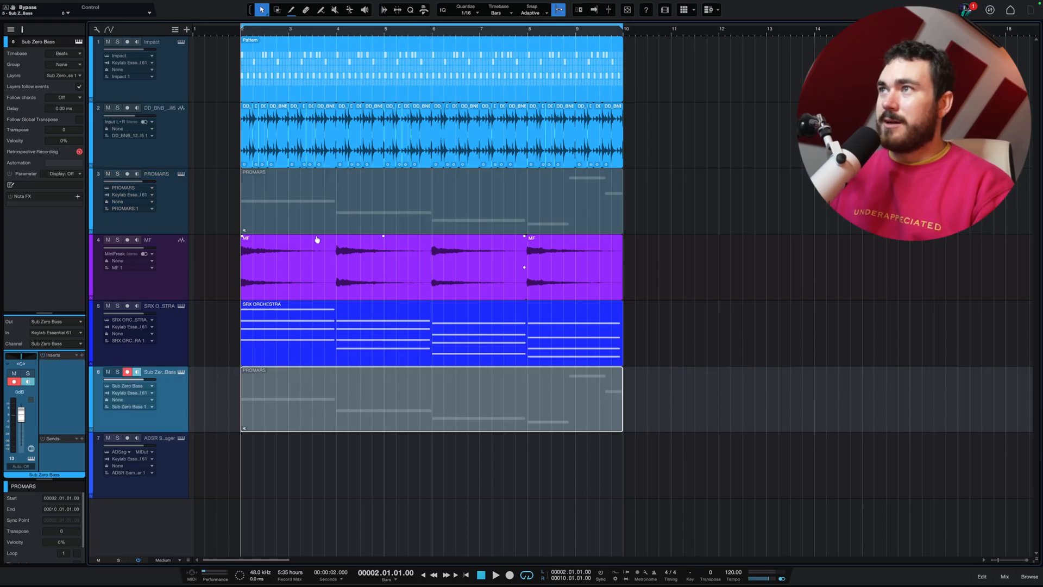
key(6)
click(288, 204)
key(1)
Check the PROMARS instrument window, and play back the arrangement from bar 2.
click(180, 174)
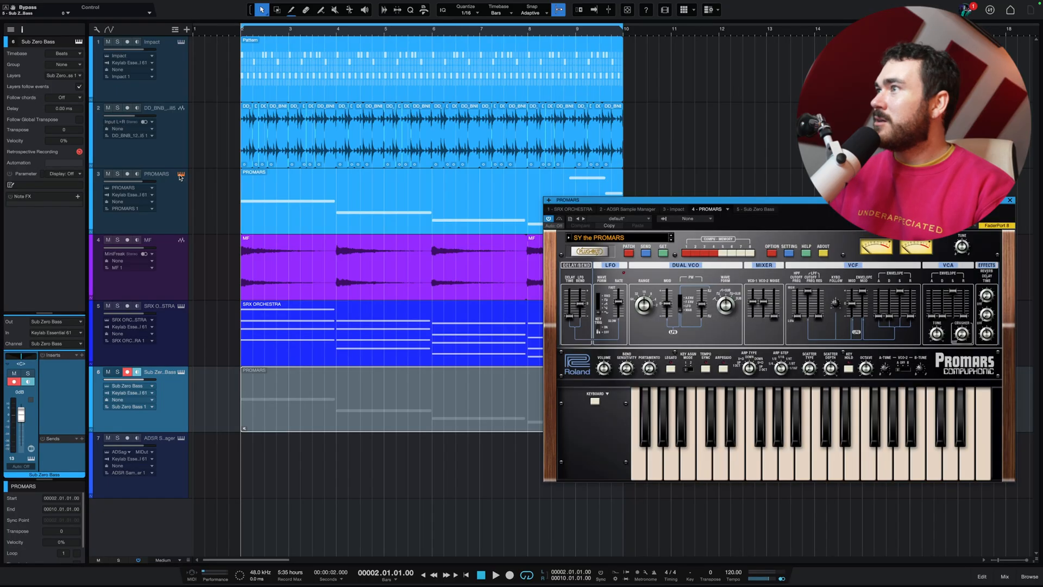
click(180, 175)
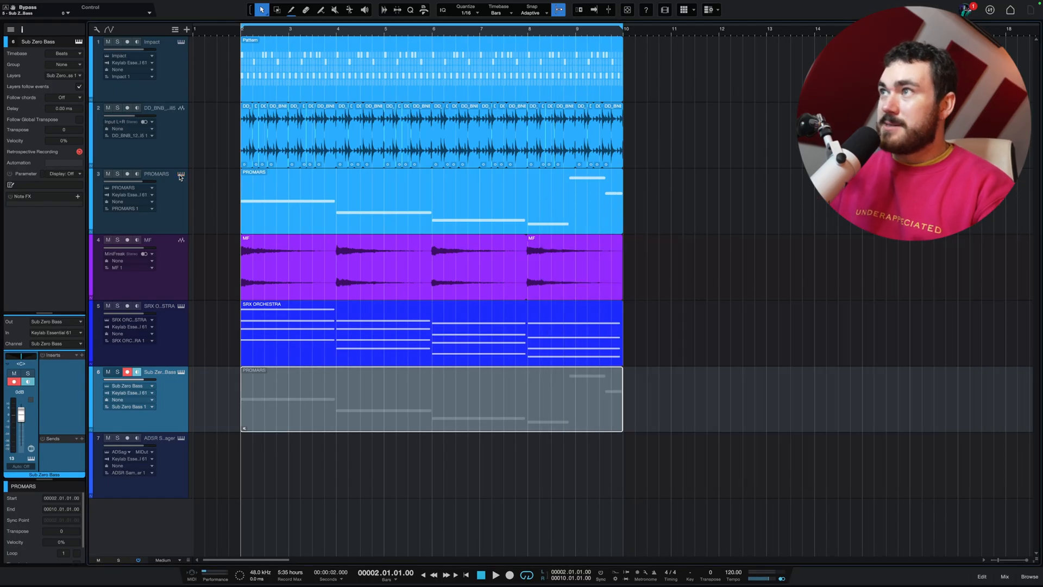
key(space)
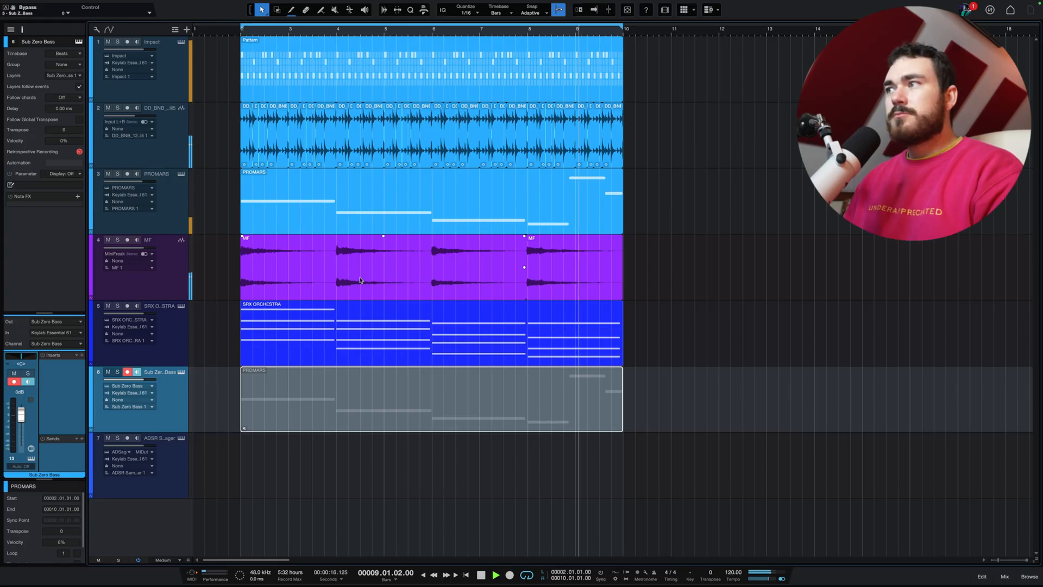
key(space)
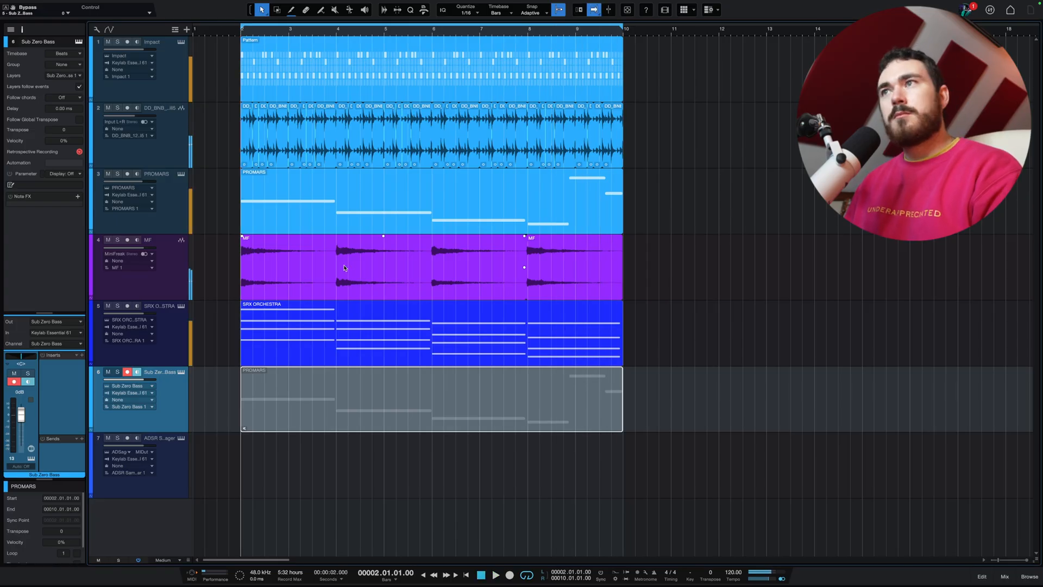
Solo the PROMARS track and play its original bass part from bar 2.
click(352, 189)
key(s)
key(space)
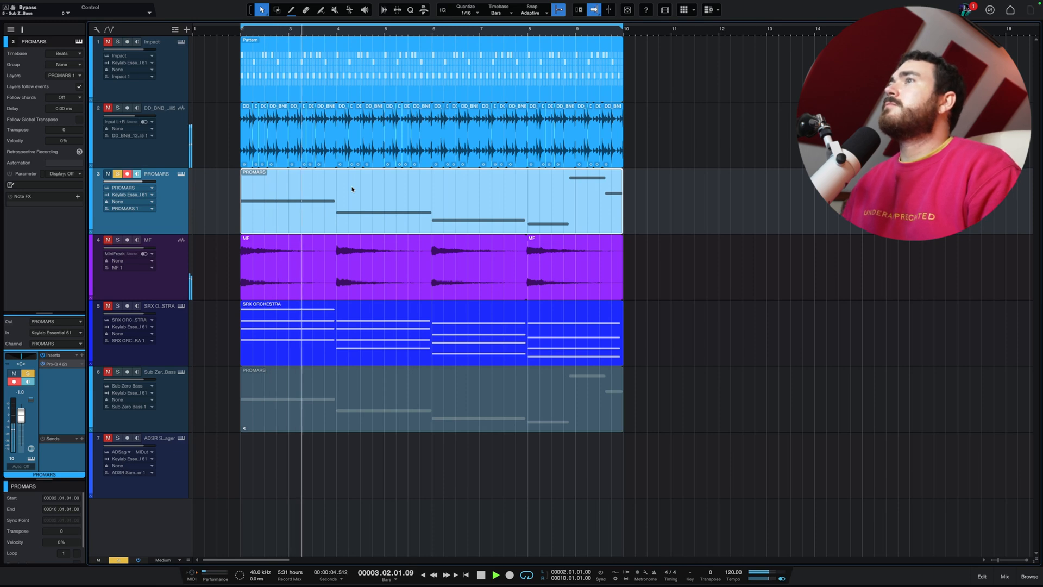
Examine the Impact drum pattern in the pattern editor, close the editor, and stop playback.
click(396, 85)
double_click(397, 84)
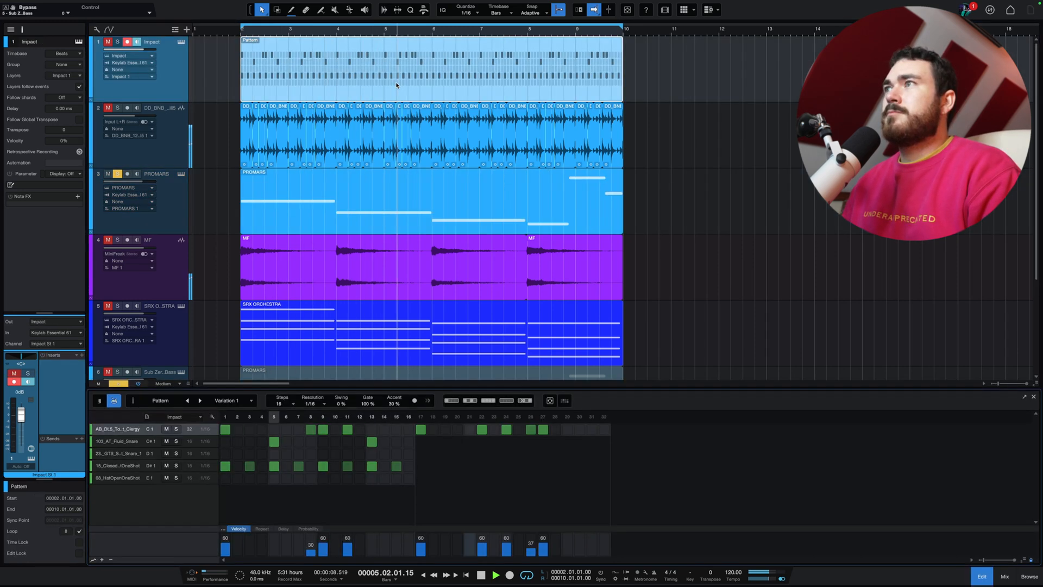
key(F2)
key(space)
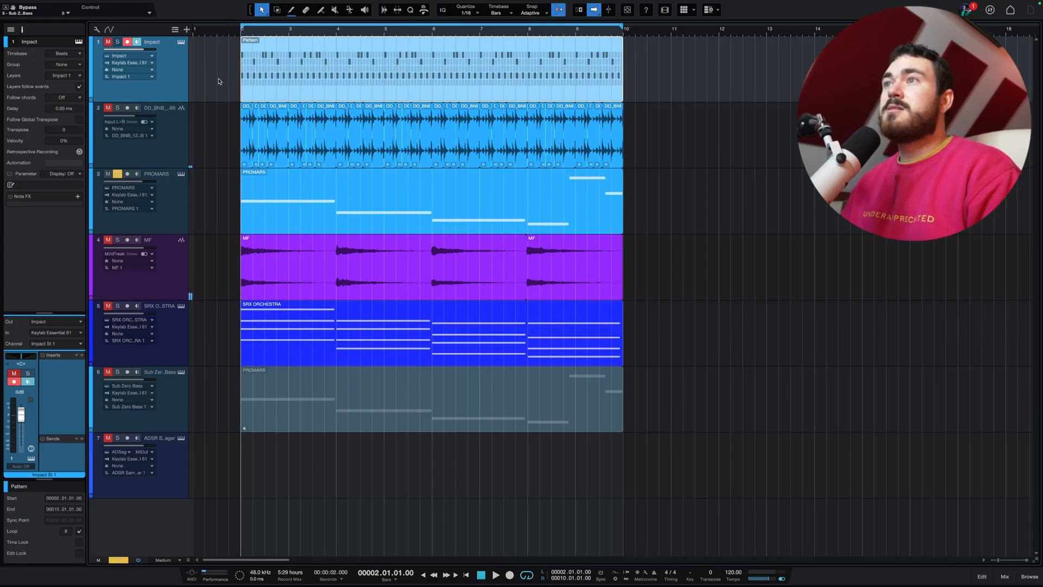
Unsolo the PROMARS track, mute its event, and unmute the copied event on the Sub Zero Bass track.
click(283, 217)
key(6)
click(294, 233)
click(358, 376)
key(1)
click(173, 408)
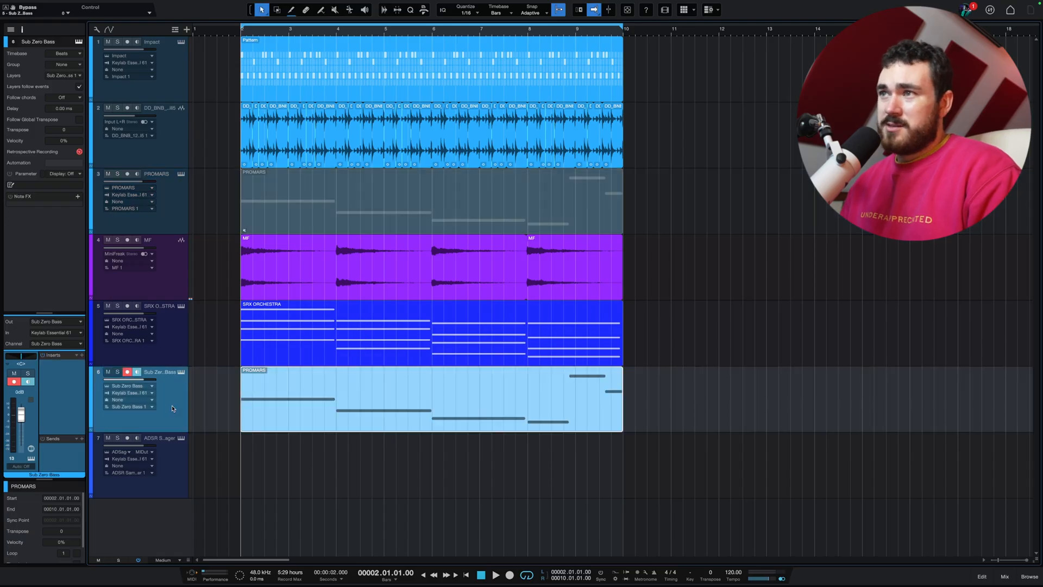
Open the Sub Zero Bass instrument window and play the arrangement, briefly soloing the bass track.
click(181, 372)
key(space)
key(s)
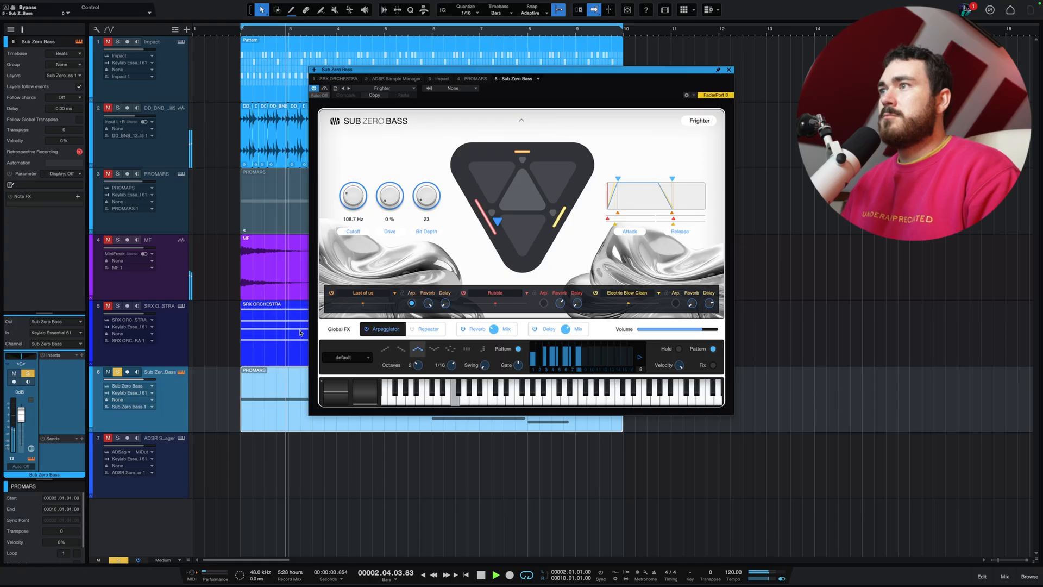
key(s)
Show the bass event in the note editor, solo its track, and load the No Life preset in Sub Zero Bass.
click(379, 90)
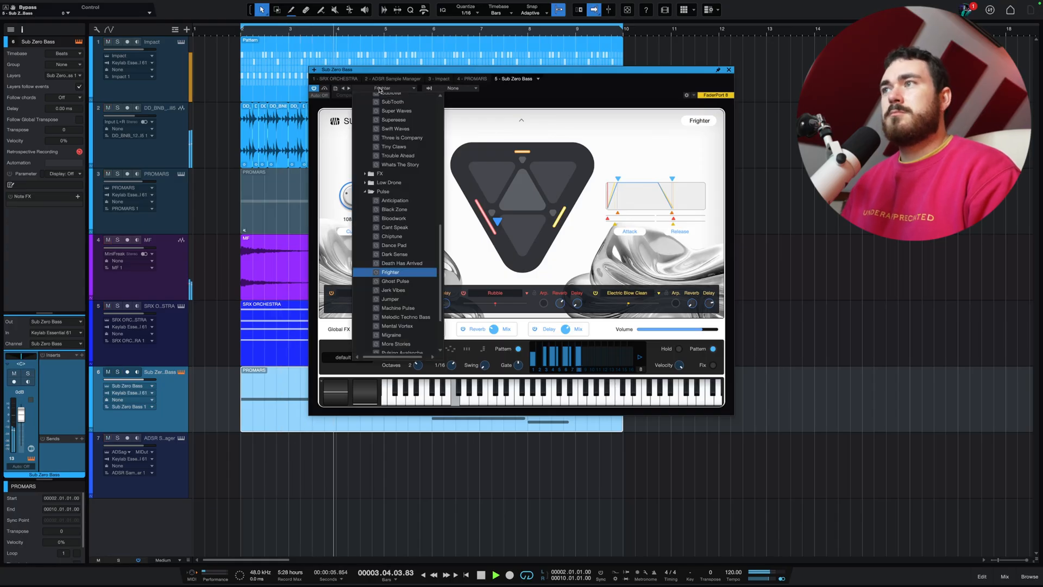
scroll(375, 304, down, 2)
double_click(296, 421)
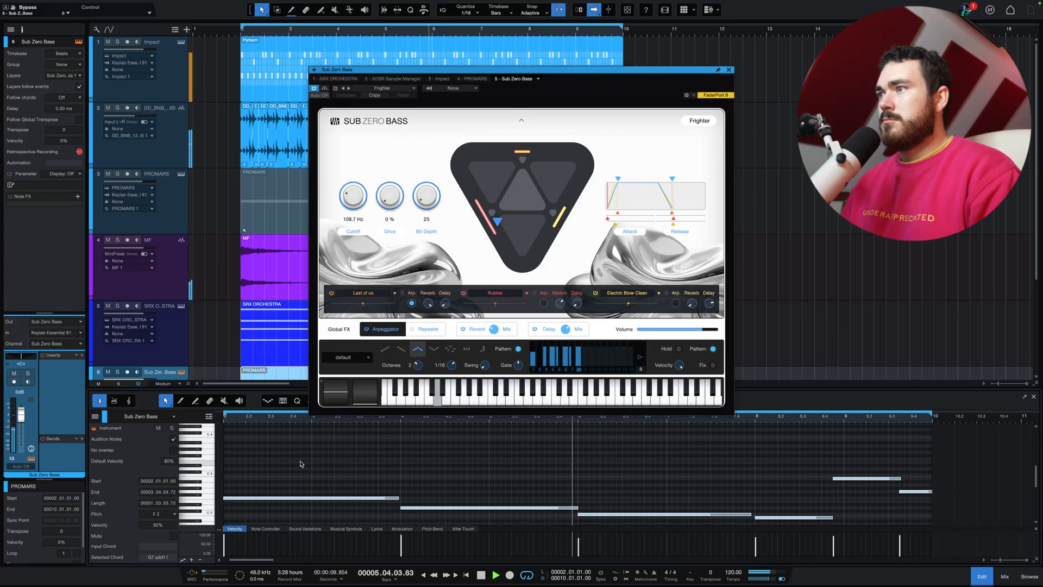
key(s)
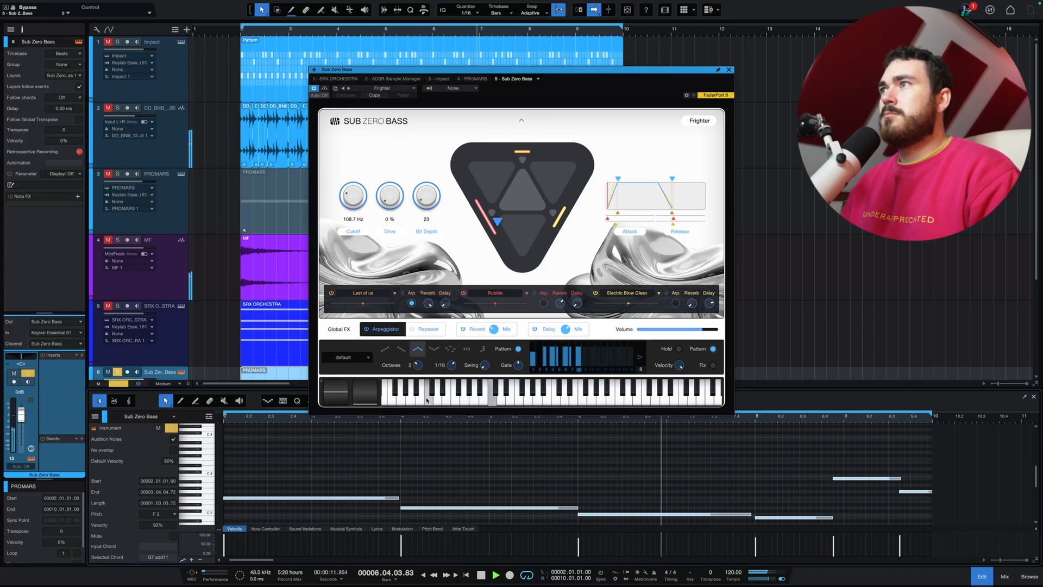
click(382, 88)
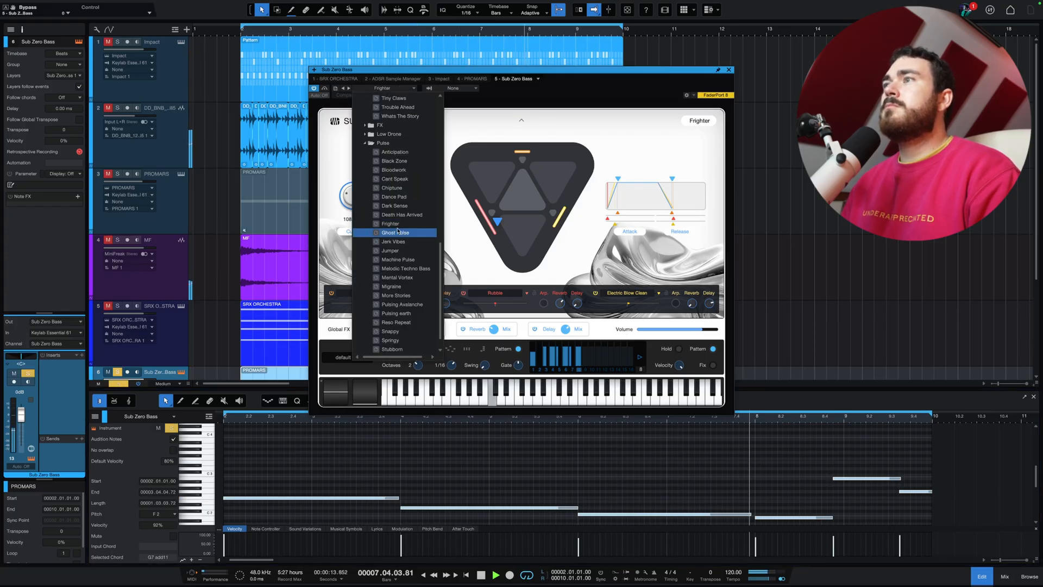
scroll(402, 228, up, 6)
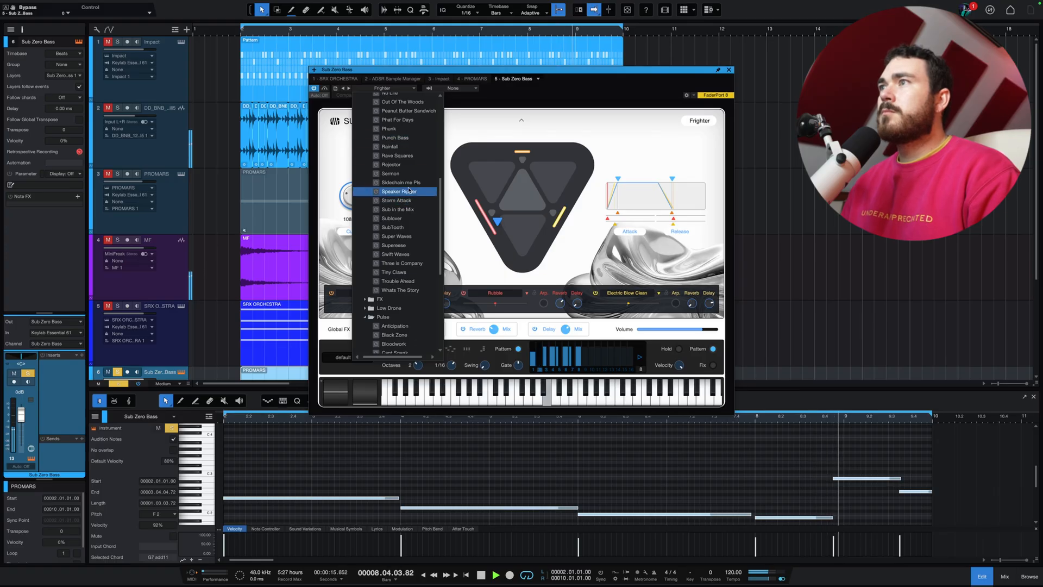
scroll(409, 185, up, 3)
scroll(408, 185, up, 1)
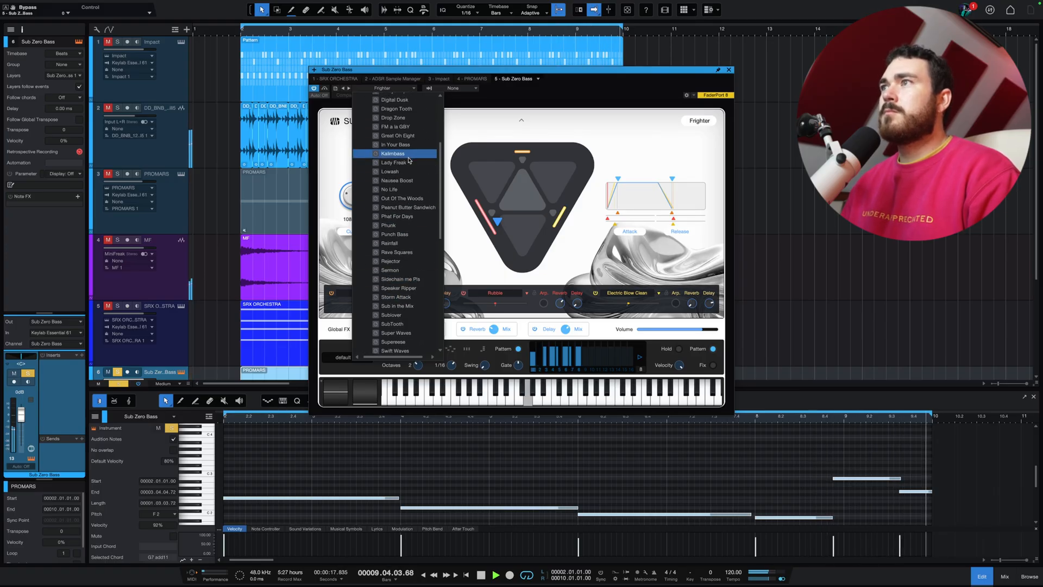
click(354, 472)
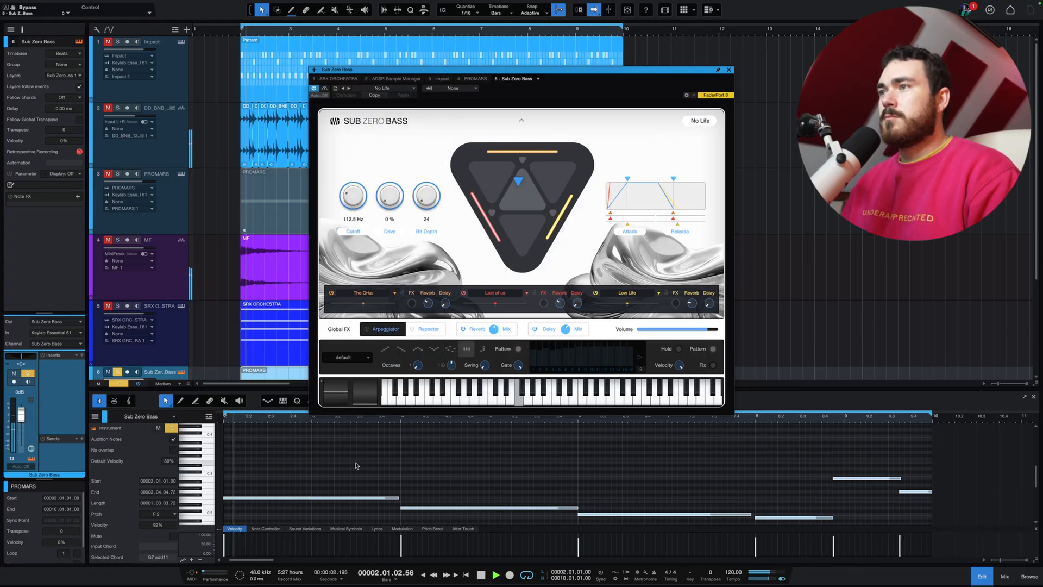
Transpose all notes of the bass event down one octave and play the soloed part.
key(space)
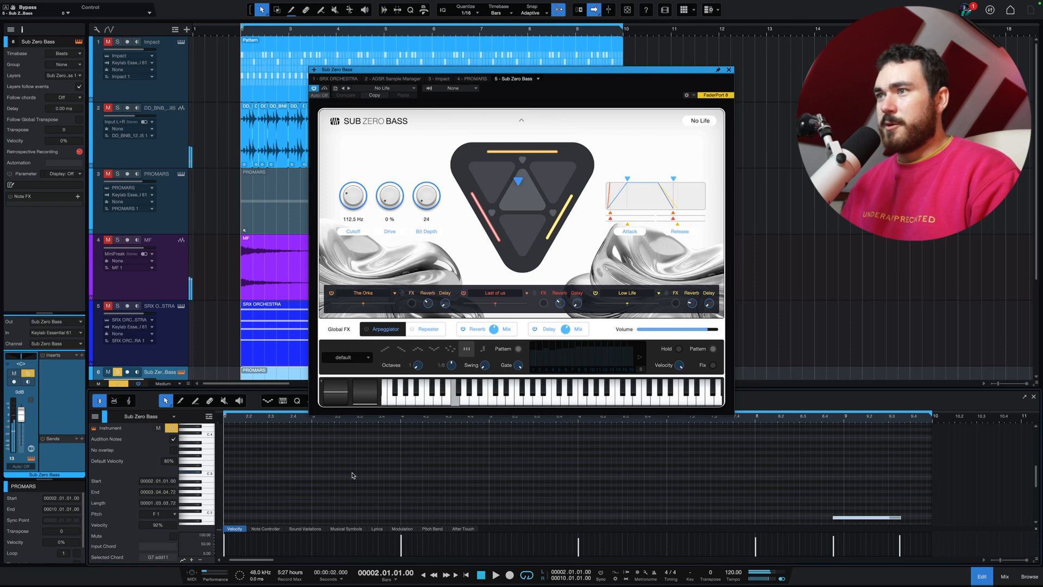
key(shift+Down)
key(space)
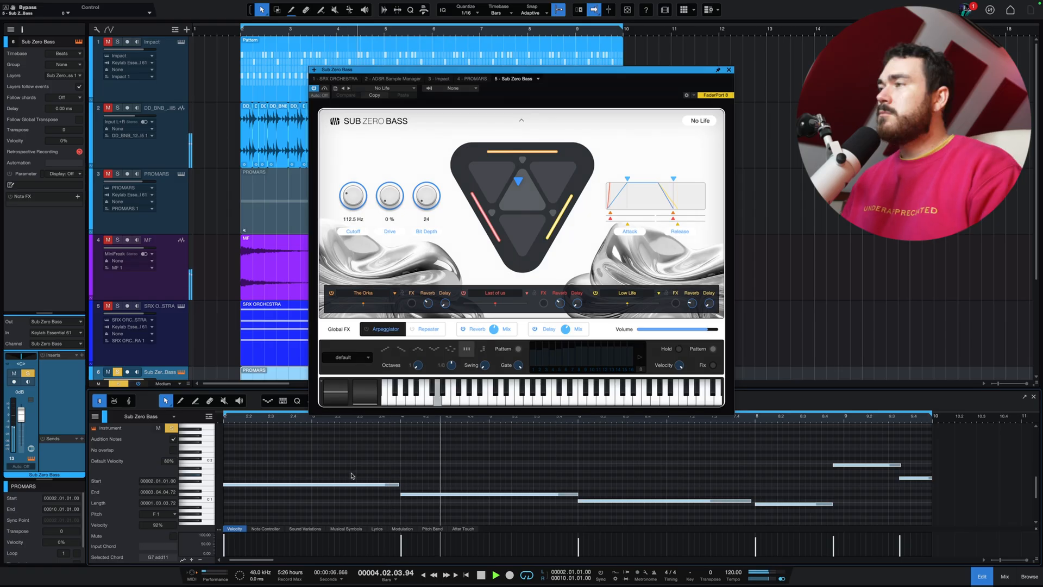
key(space)
key(space)
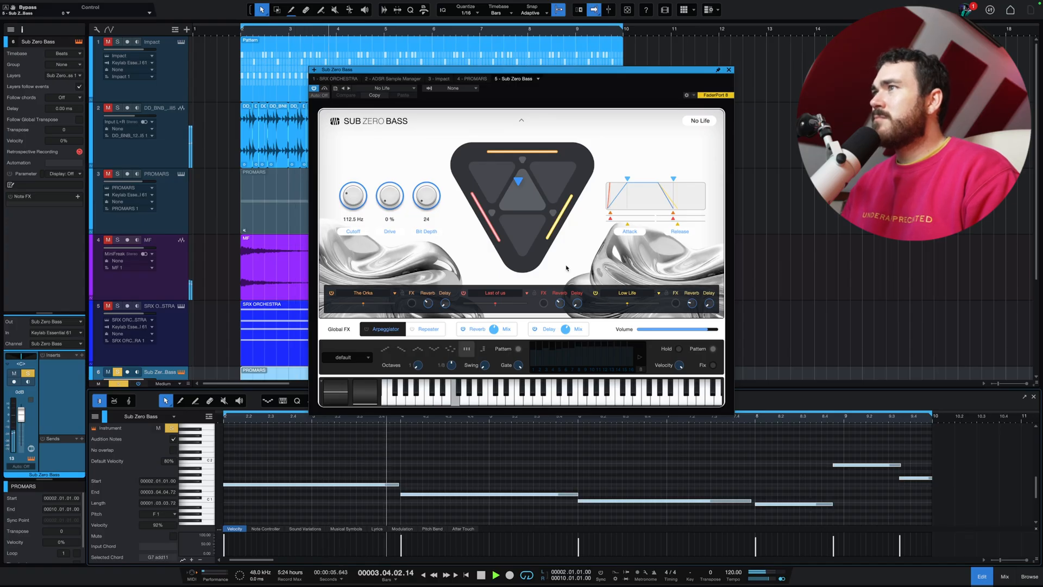
Shift the layer blend towards Last of us, set Drive to 27% and the delay mix to 16%, and expand the global reverb settings.
mouse_move(518, 181)
mouse_down()
mouse_move(557, 180)
mouse_move(482, 245)
mouse_up()
mouse_move(503, 211)
mouse_down()
mouse_move(531, 154)
mouse_move(514, 201)
mouse_up()
drag(426, 163, 449, 93)
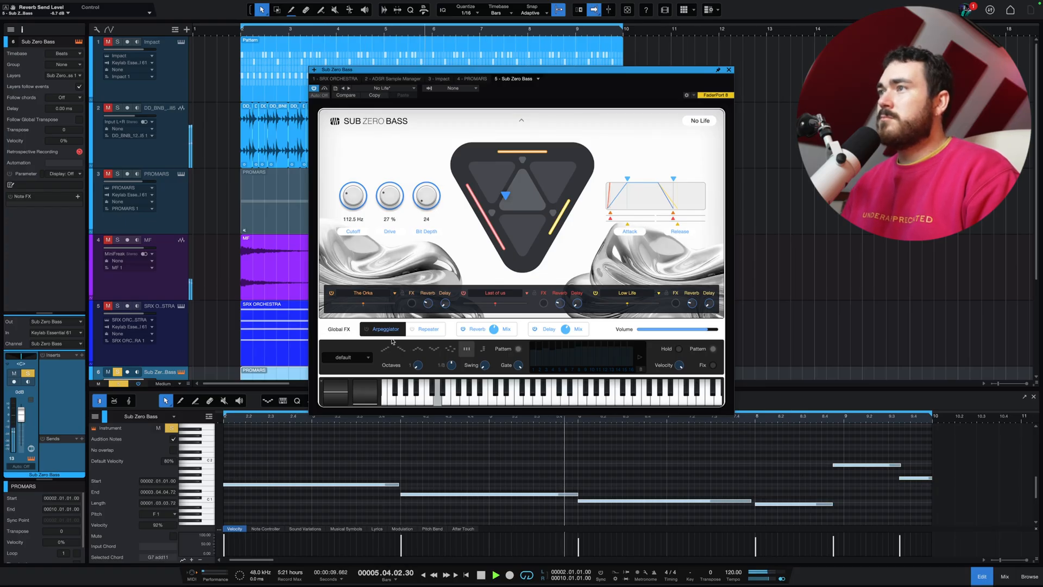
click(472, 331)
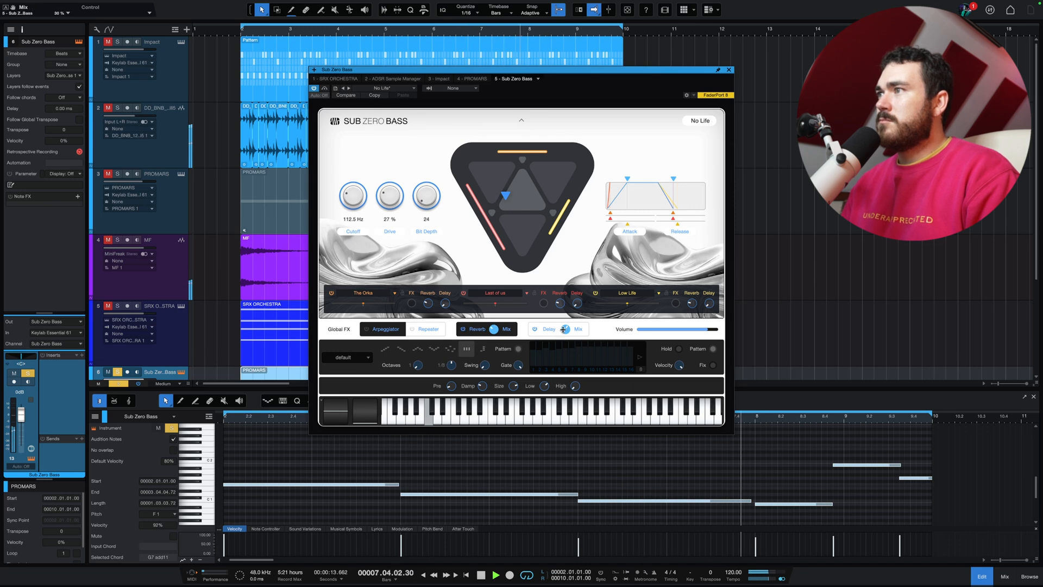
Unsolo the Sub Zero Bass track, close the note editor and instrument window, and stop playback.
key(s)
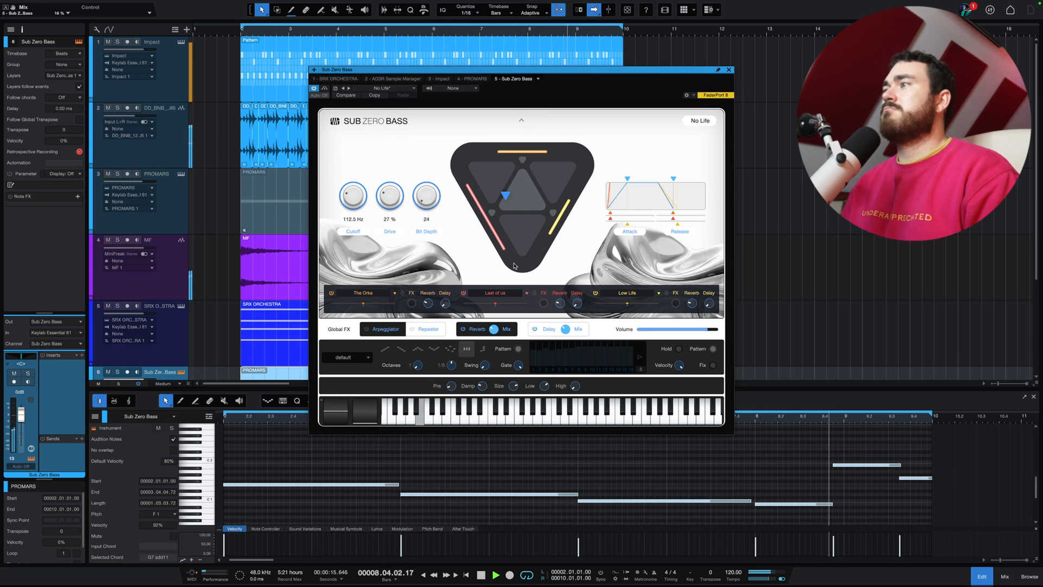
key(F2)
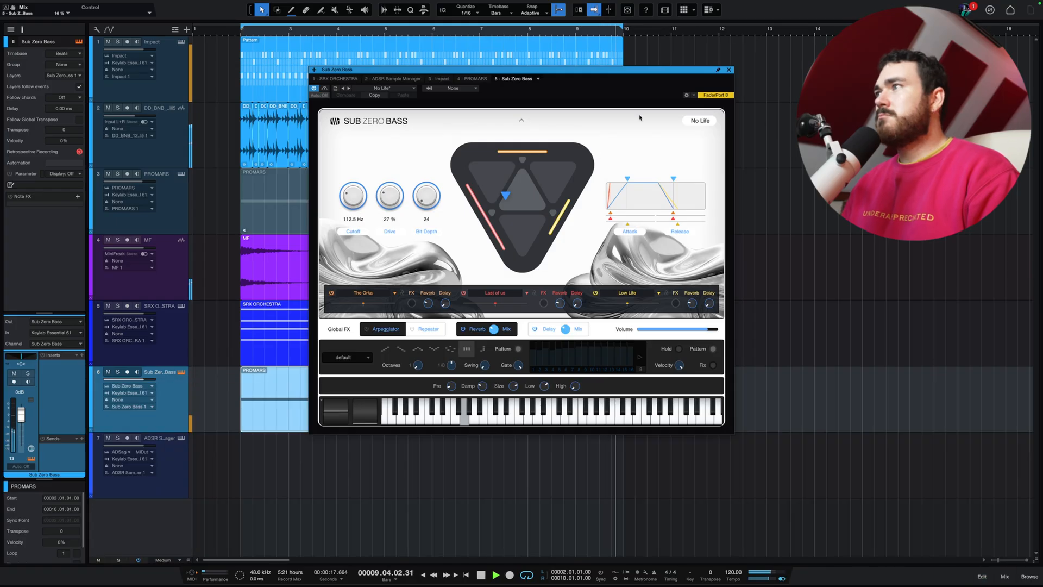
click(729, 70)
key(space)
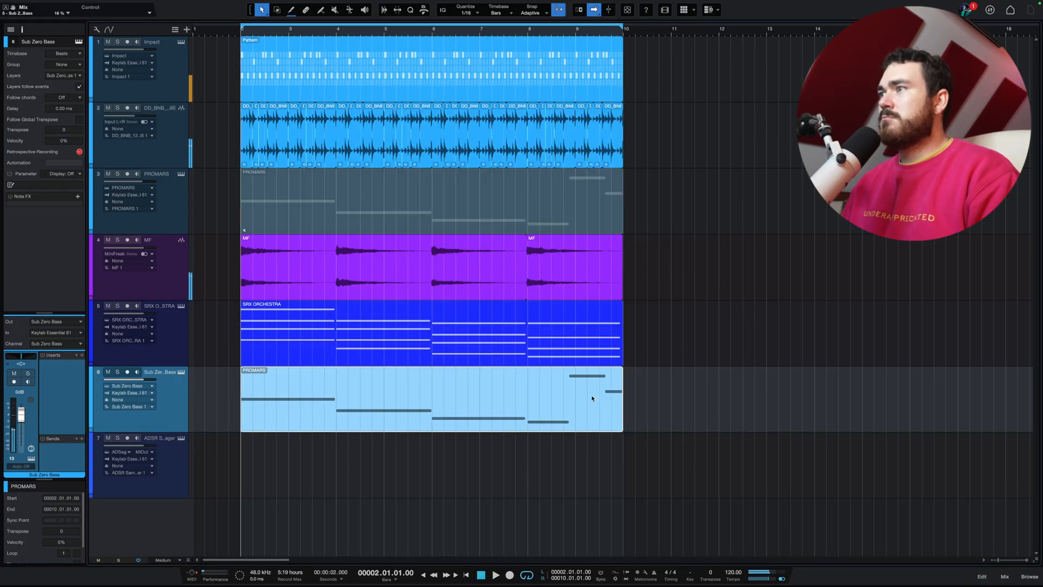
Try the last bass note an octave lower at G 0, listen from bar 8, and return it to G 1.
key(F2)
drag(908, 460, 913, 511)
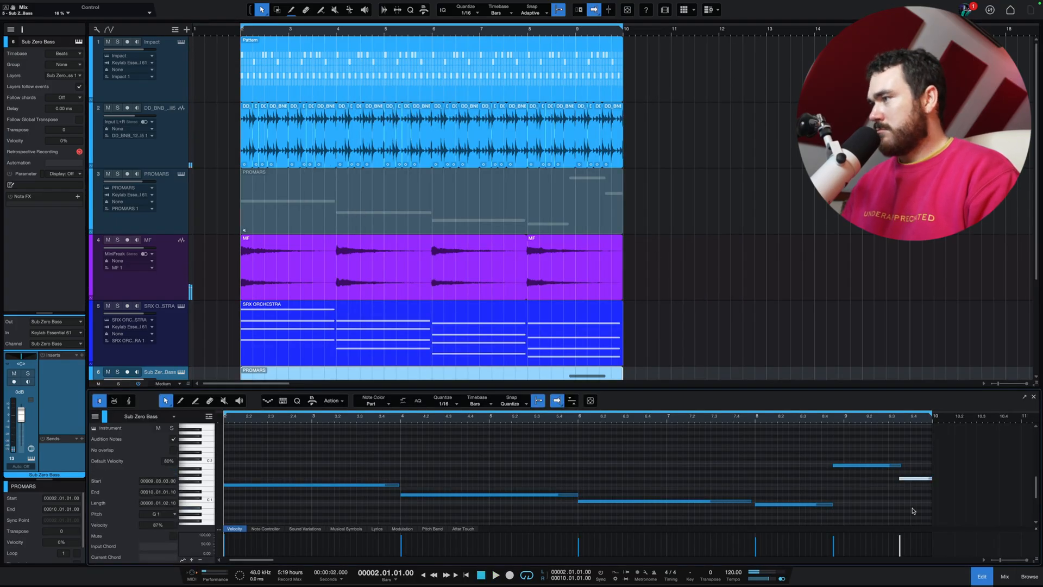
click(811, 414)
key(space)
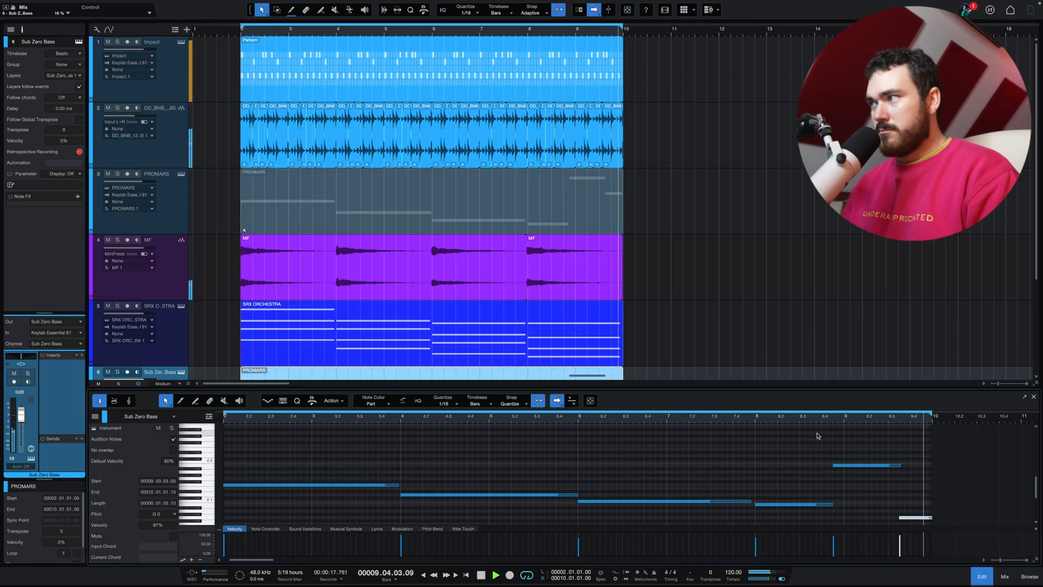
key(space)
key(shift+Up)
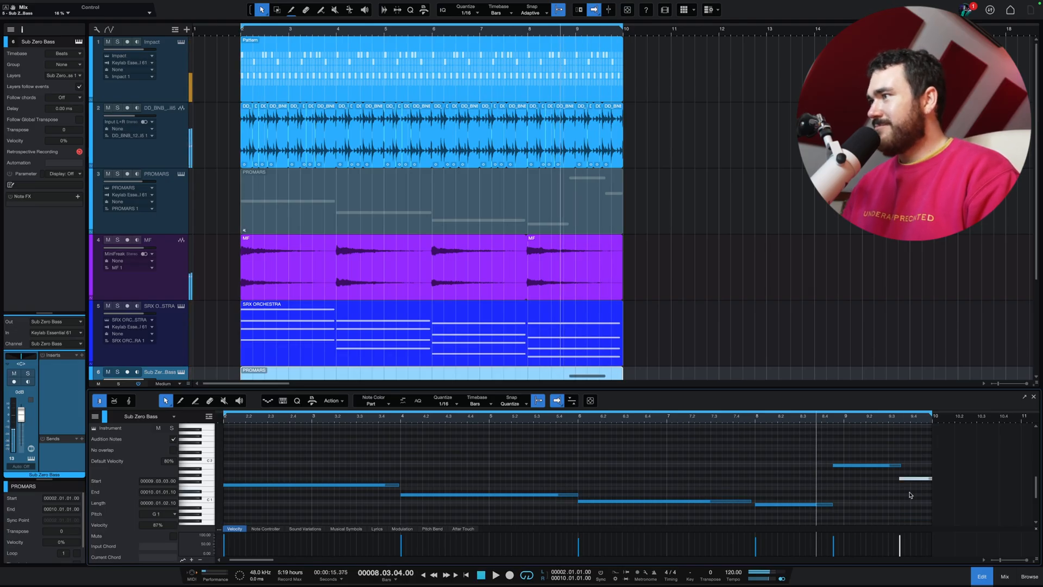
Shorten the B 1 note so it ends before the final G 1 note, play the ending, and close the note editor.
key(space)
click(911, 494)
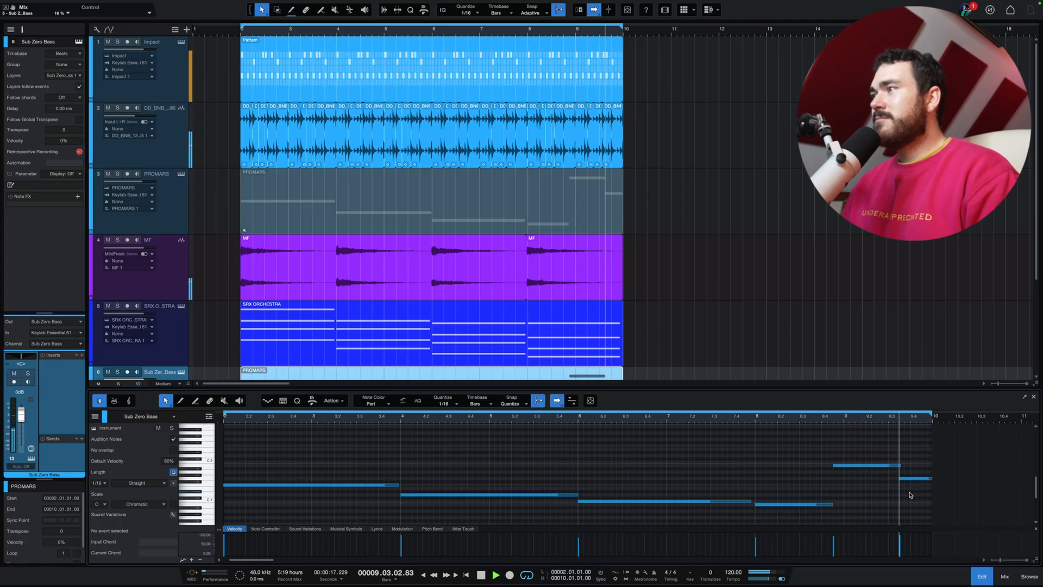
key(space)
scroll(902, 470, up, 3)
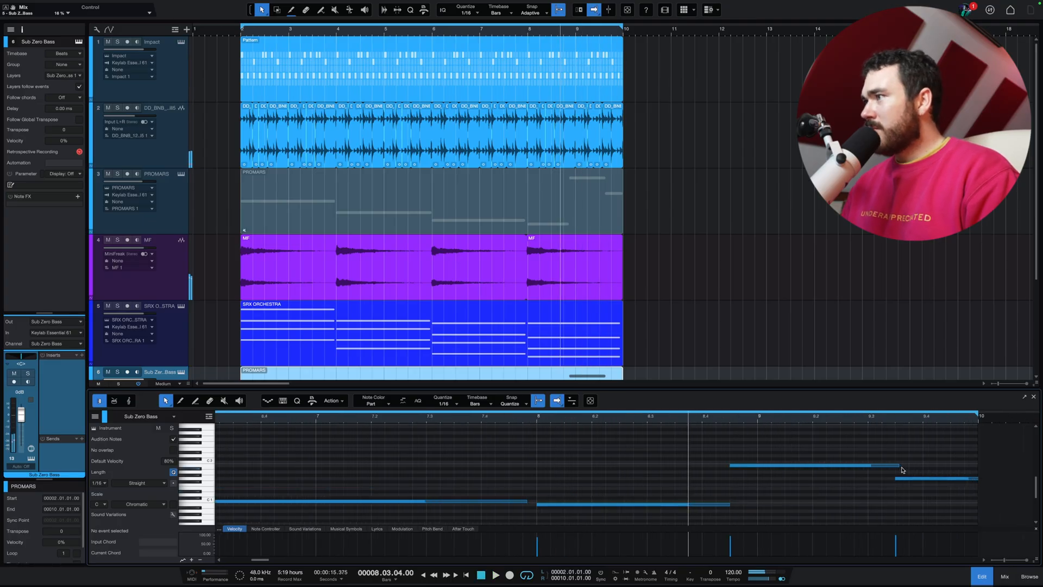
scroll(902, 470, up, 2)
drag(900, 453, 892, 453)
key(space)
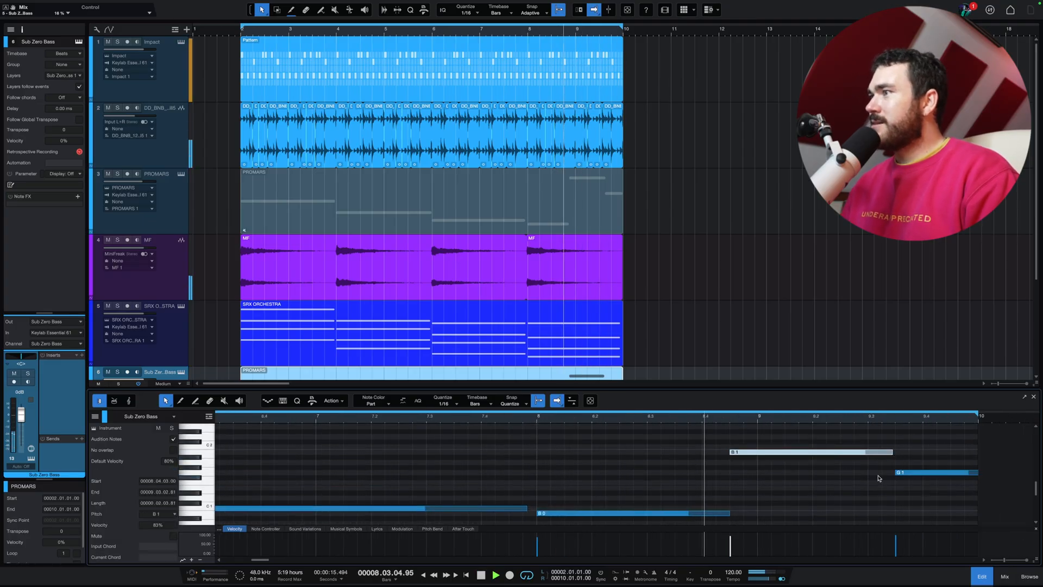
click(880, 479)
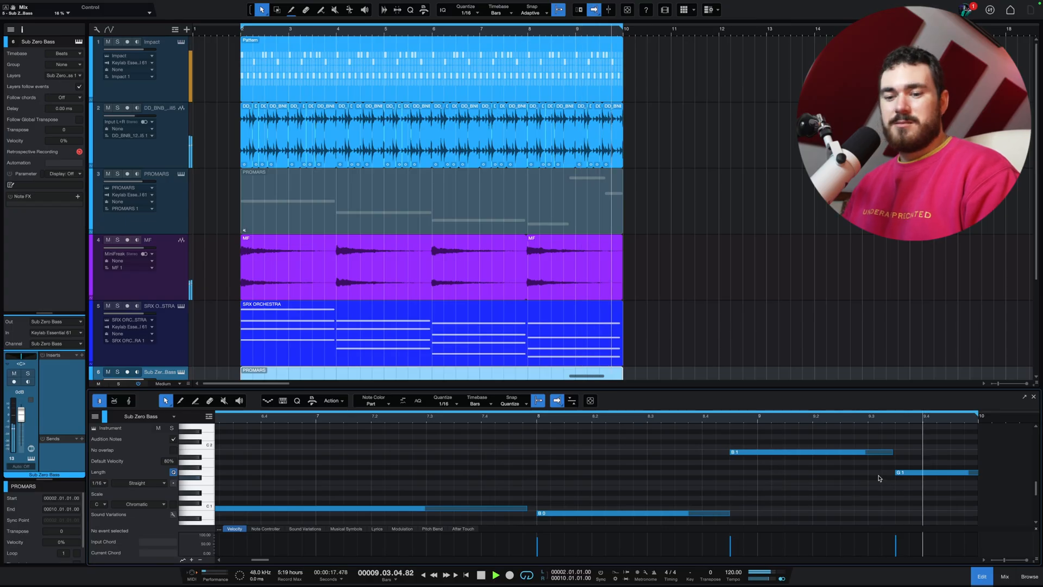
scroll(879, 479, down, 4)
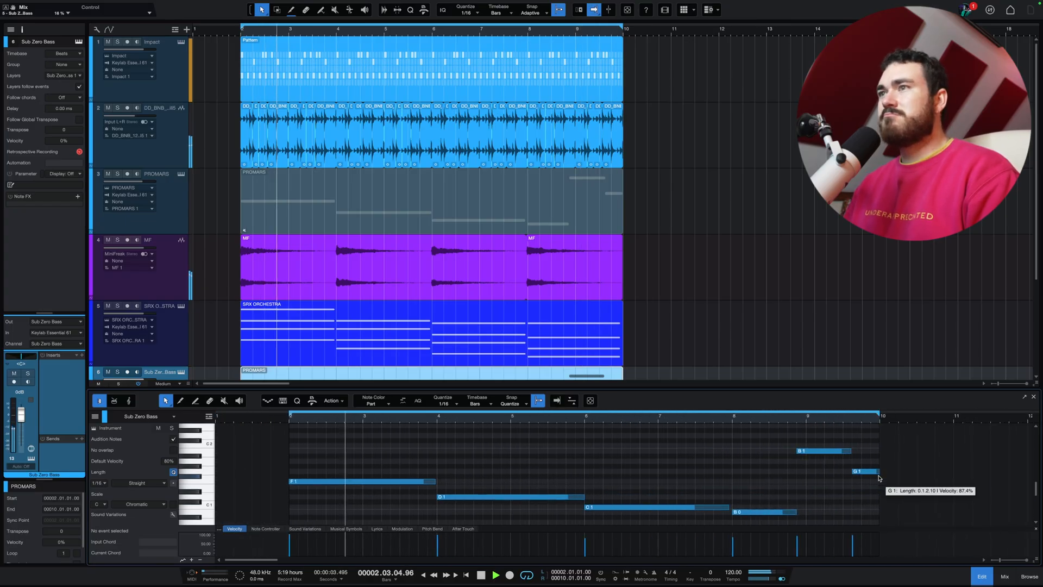
key(F2)
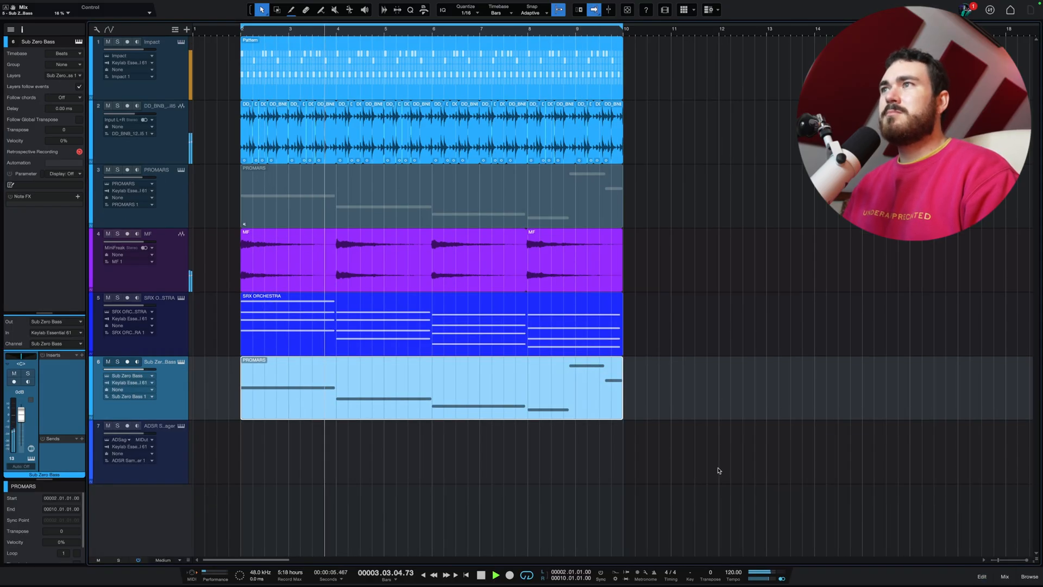
Open the Impact drum pattern, enlarge its step display, and save the song.
double_click(414, 67)
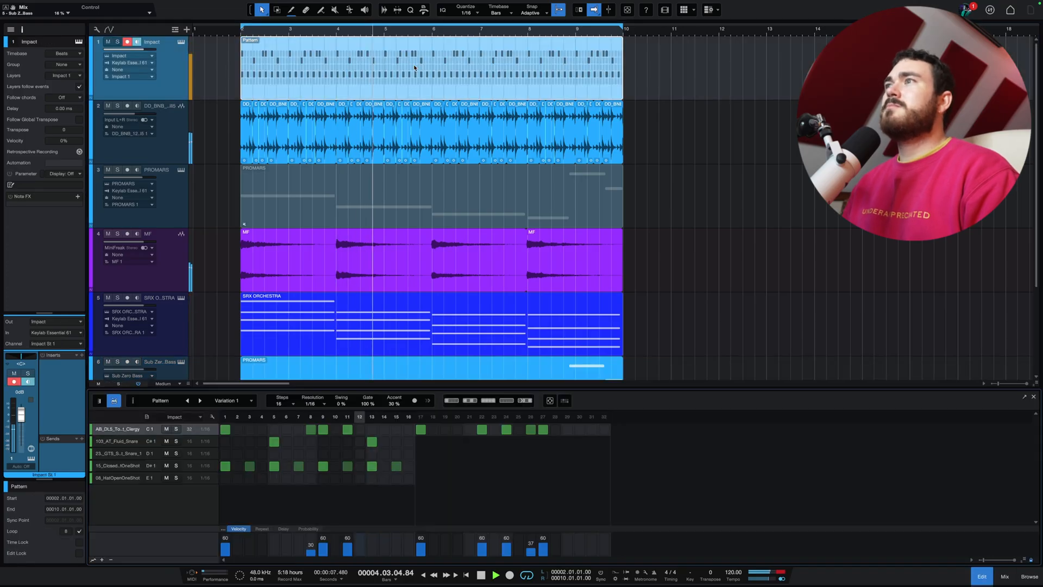
click(550, 401)
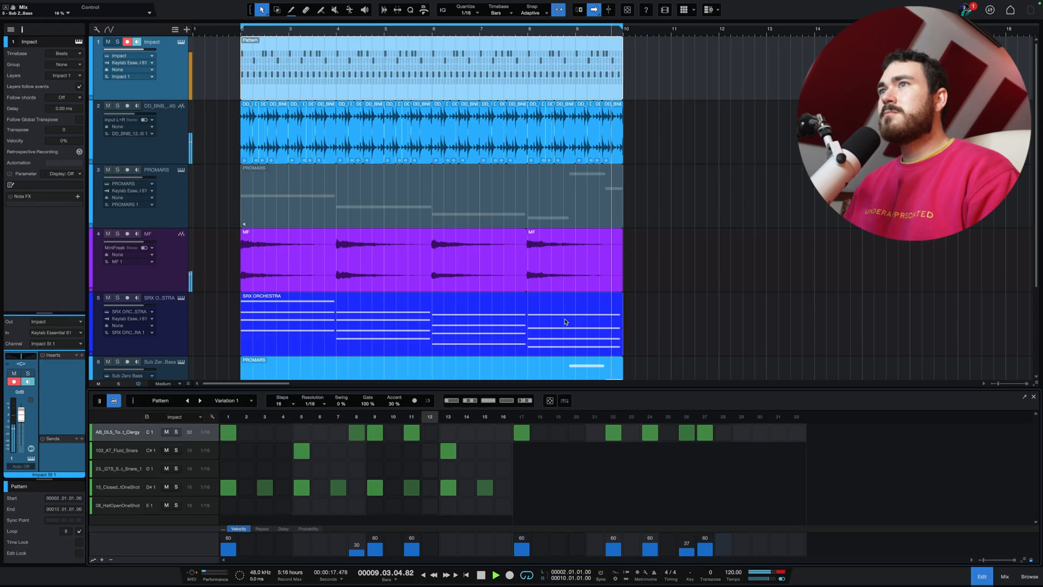
key(super+s)
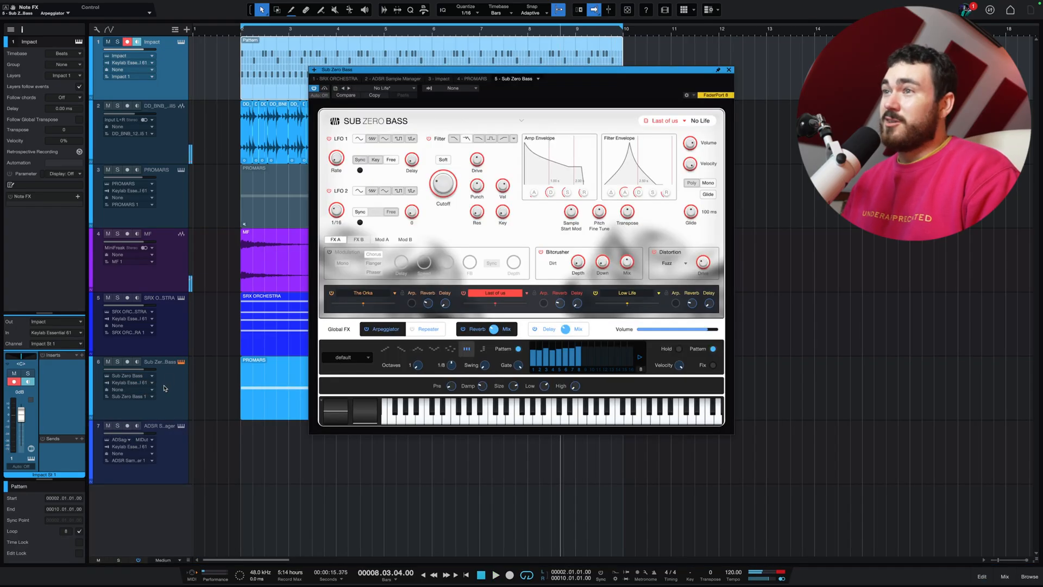
Solo the Sub Zero Bass track, play it, and enable the Modulation effect on the Last of us layer.
click(165, 388)
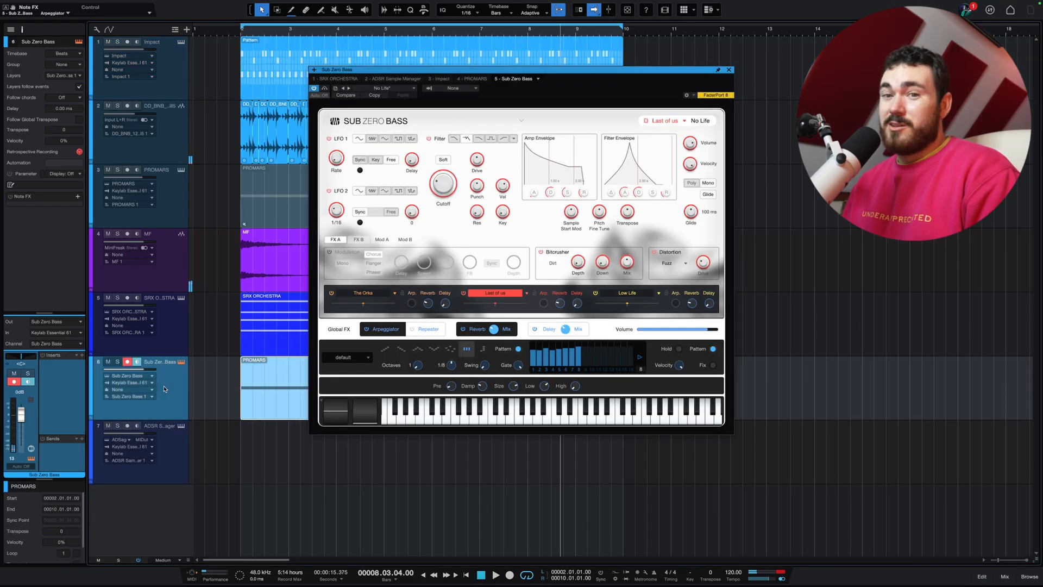
key(s)
key(space)
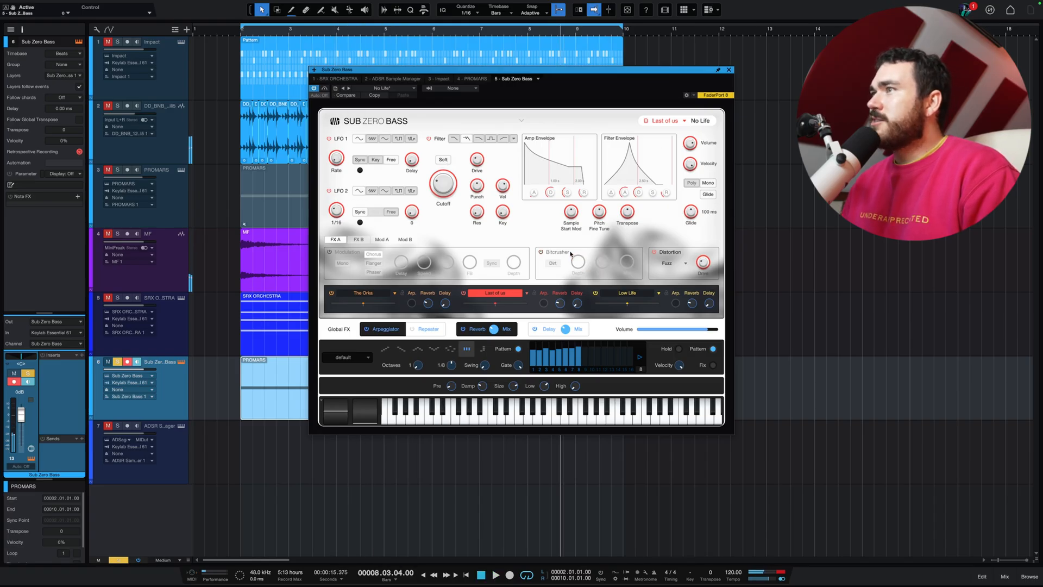
click(349, 251)
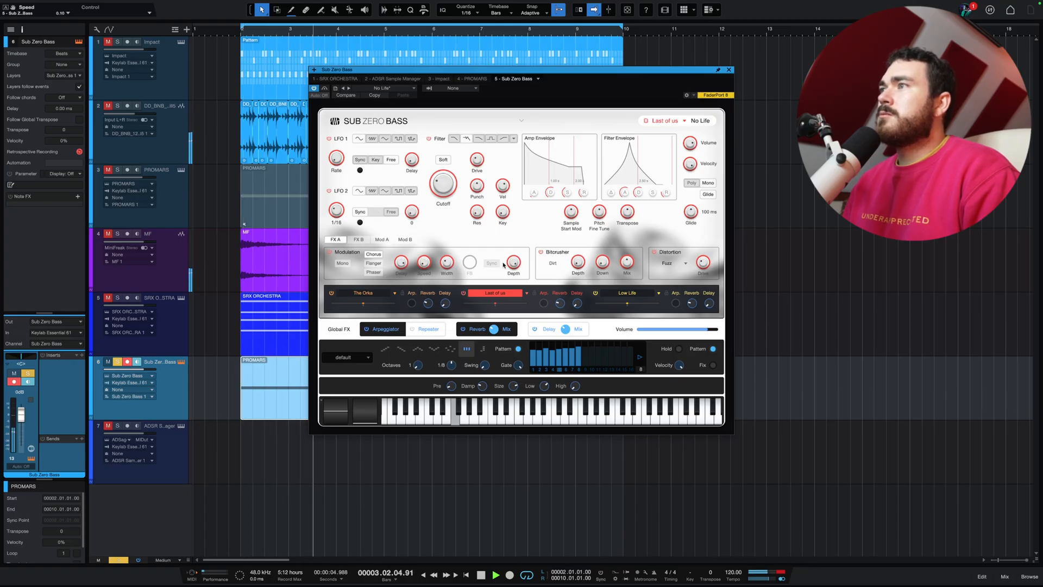
Try the Modulation effect at 14 % depth on the Last of us layer during playback and switch the effect off.
drag(495, 303, 495, 321)
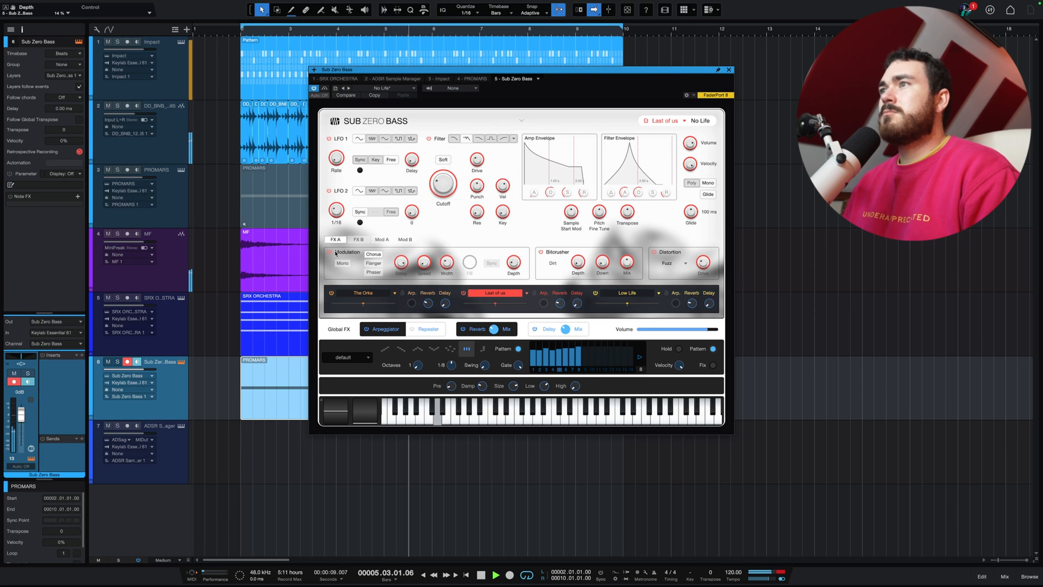
click(359, 240)
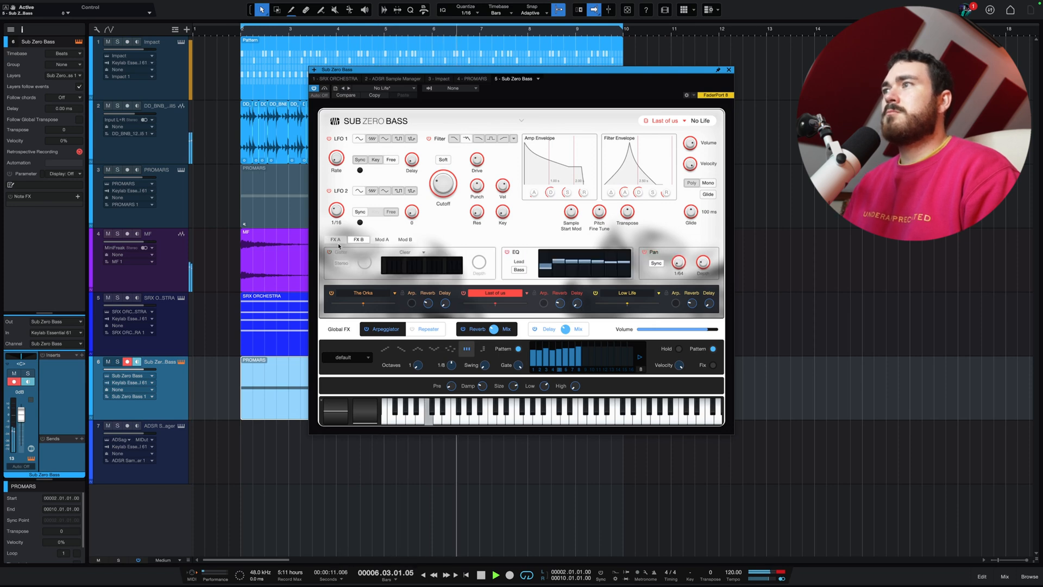
click(376, 243)
key(space)
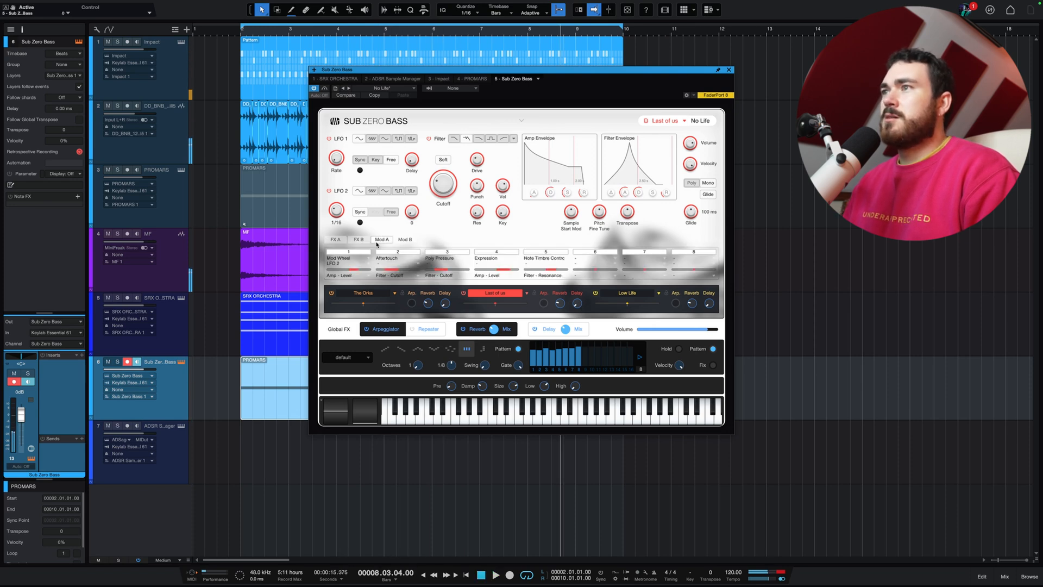
Look through the Last of us layer's FX A, FX B and Mod B pages and listen to the arrangement.
click(337, 241)
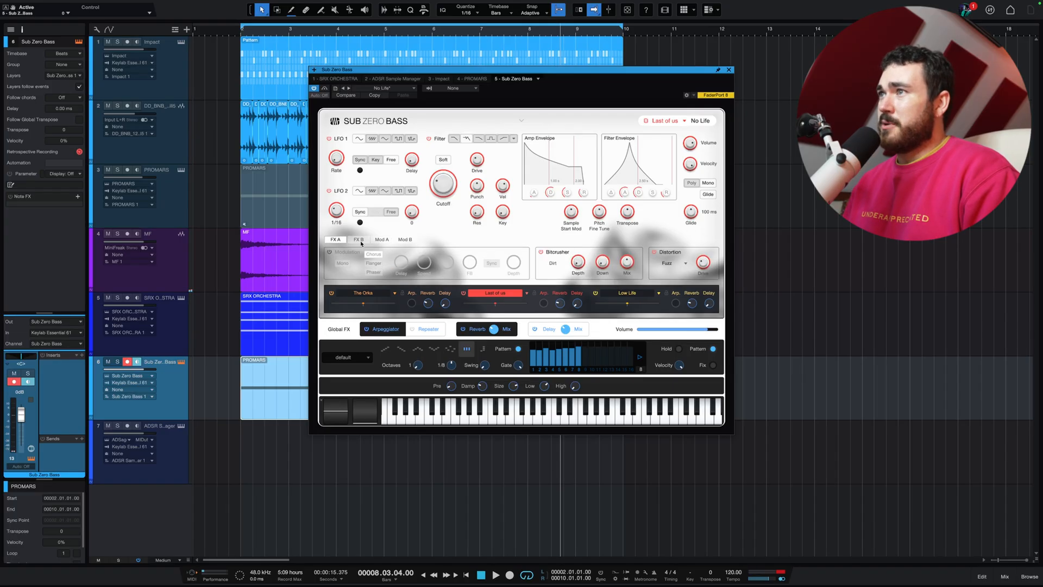
click(359, 241)
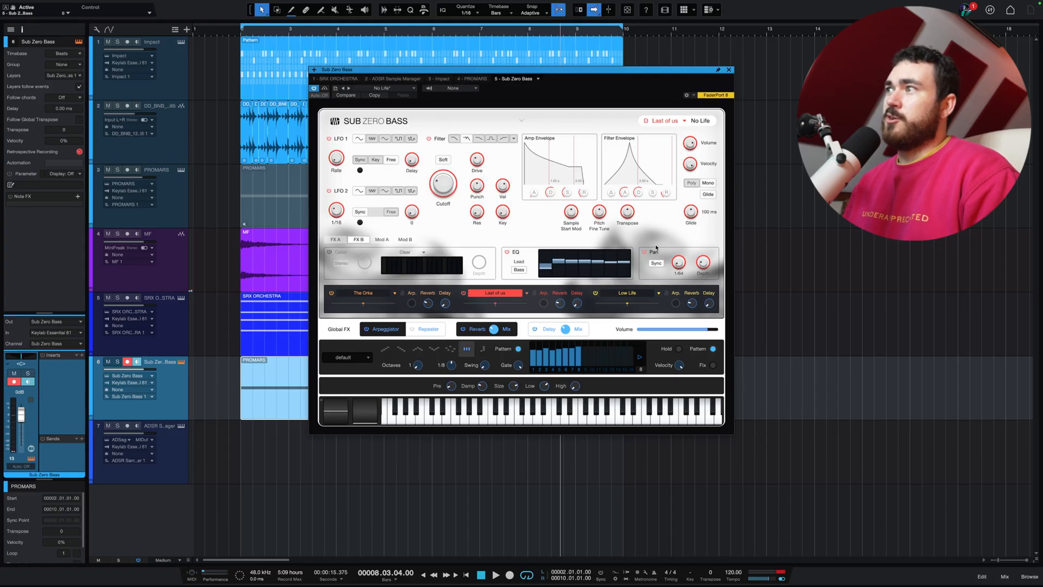
click(402, 241)
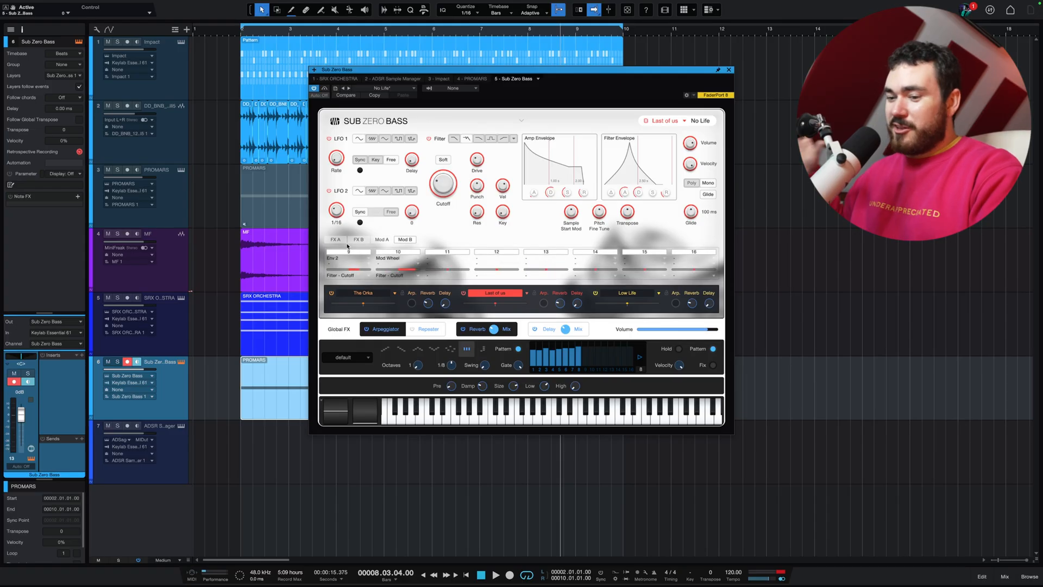
click(345, 243)
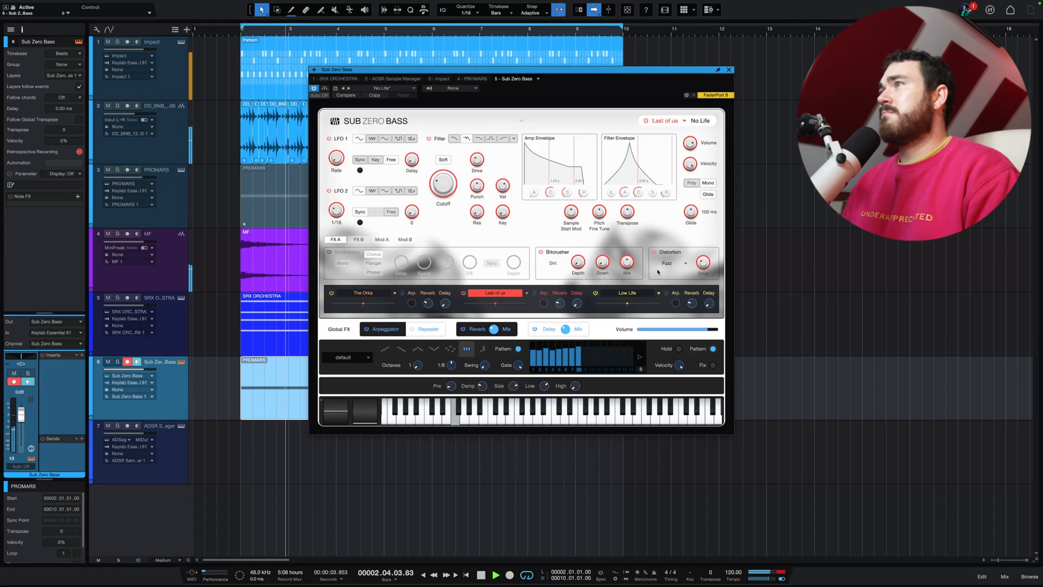
click(391, 88)
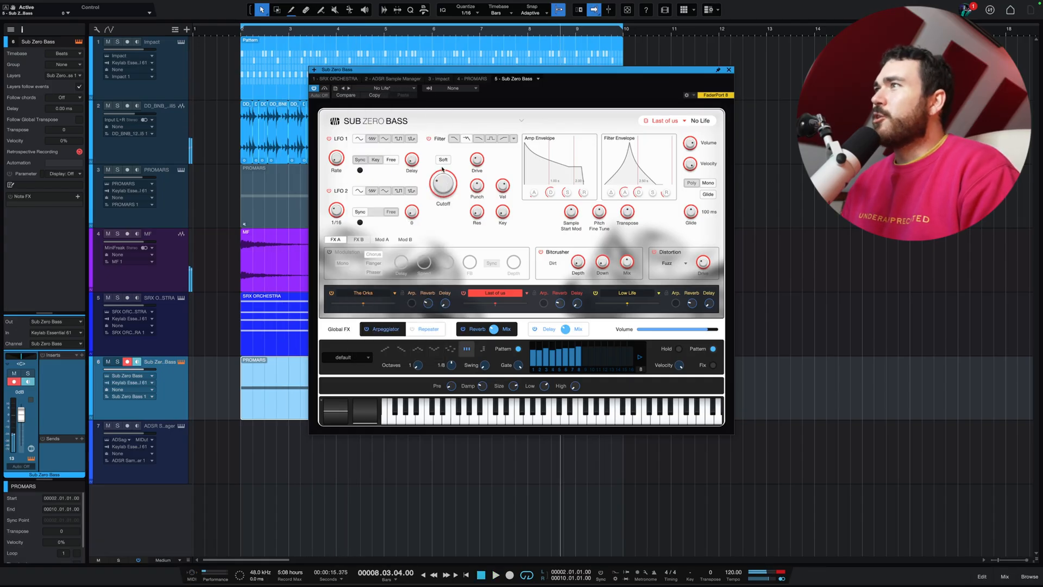
Browse the sound categories of the Last of us layer and the Attack Basses sounds for The Orka layer.
click(526, 294)
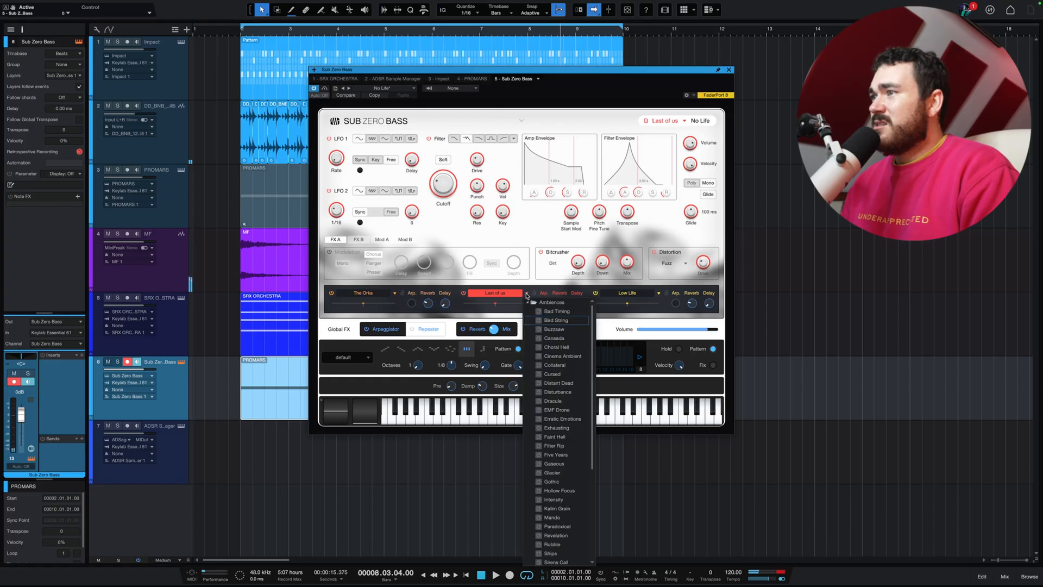
click(543, 302)
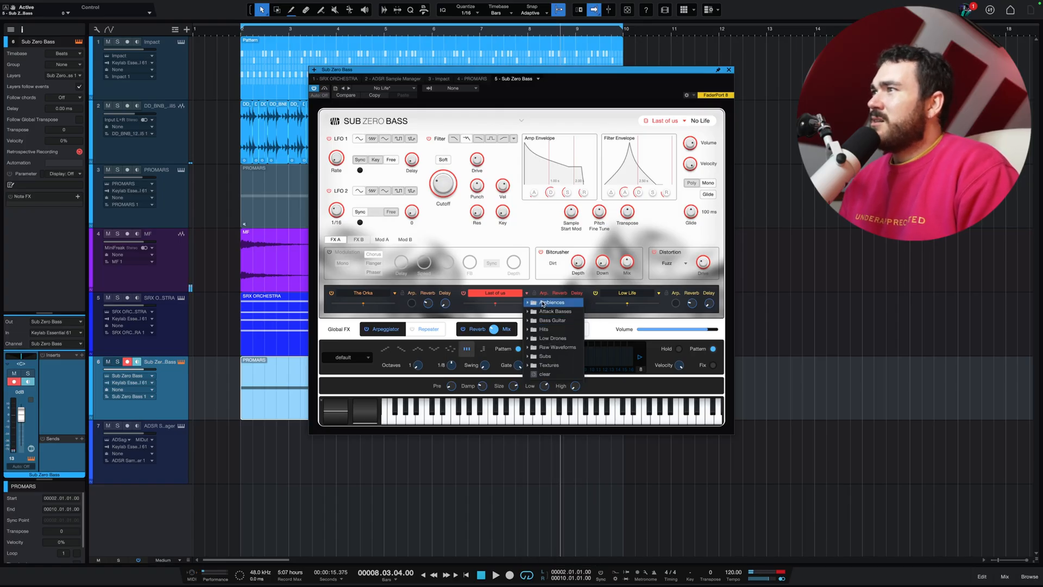
click(363, 293)
click(683, 121)
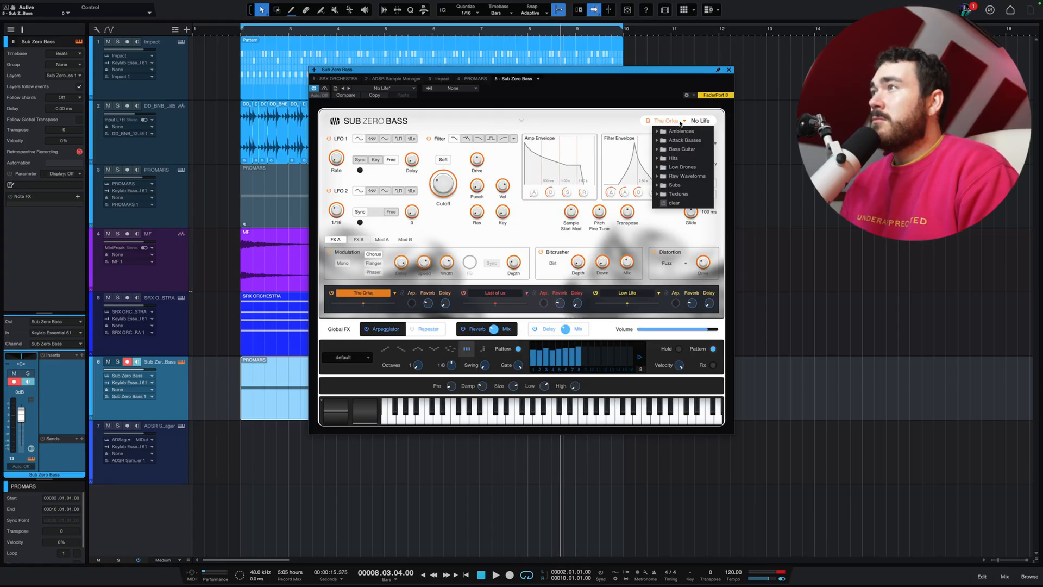
click(682, 141)
scroll(683, 147, down, 2)
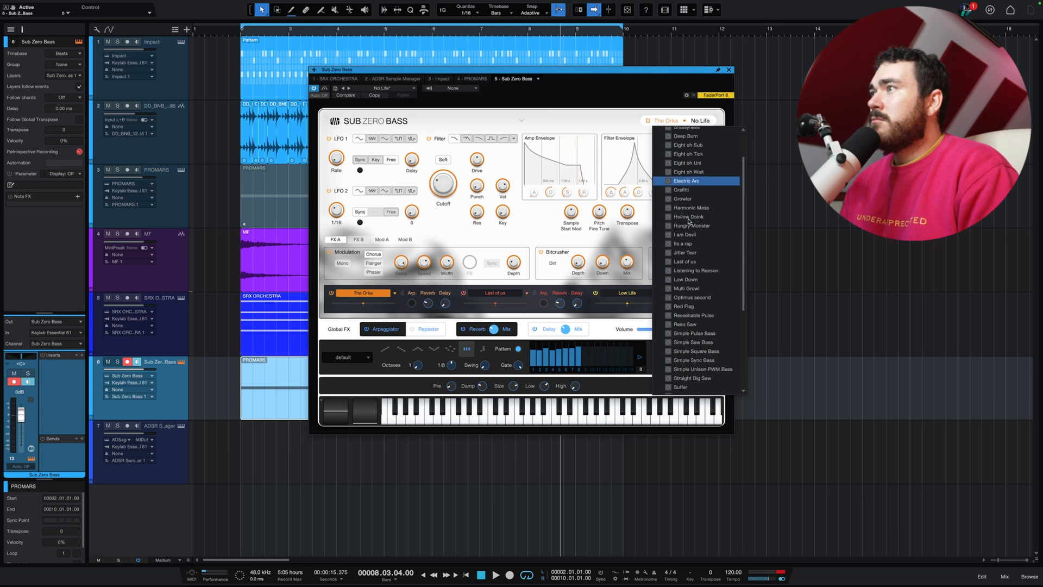
scroll(683, 157, up, 2)
click(682, 158)
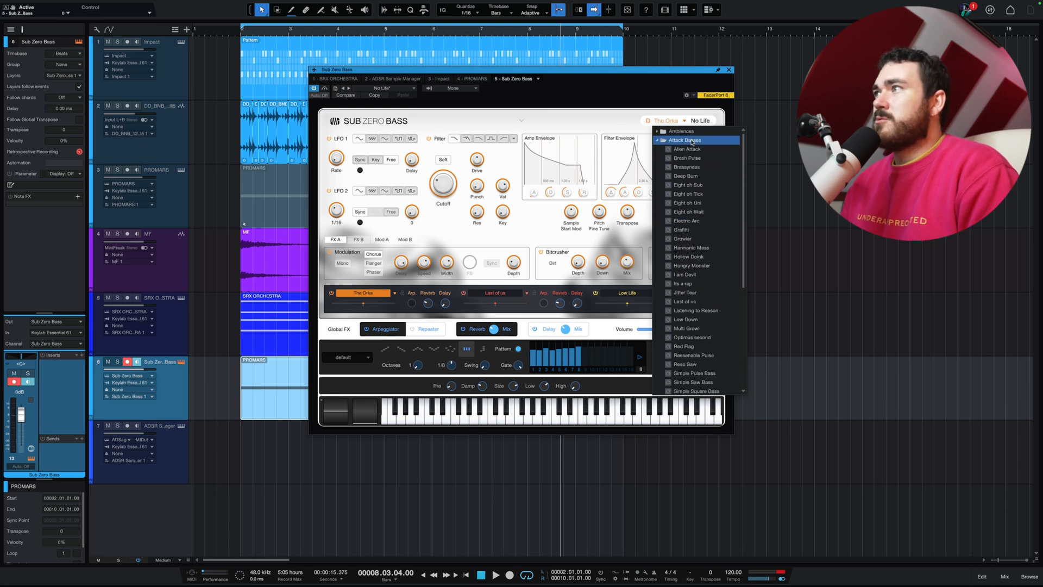
double_click(683, 158)
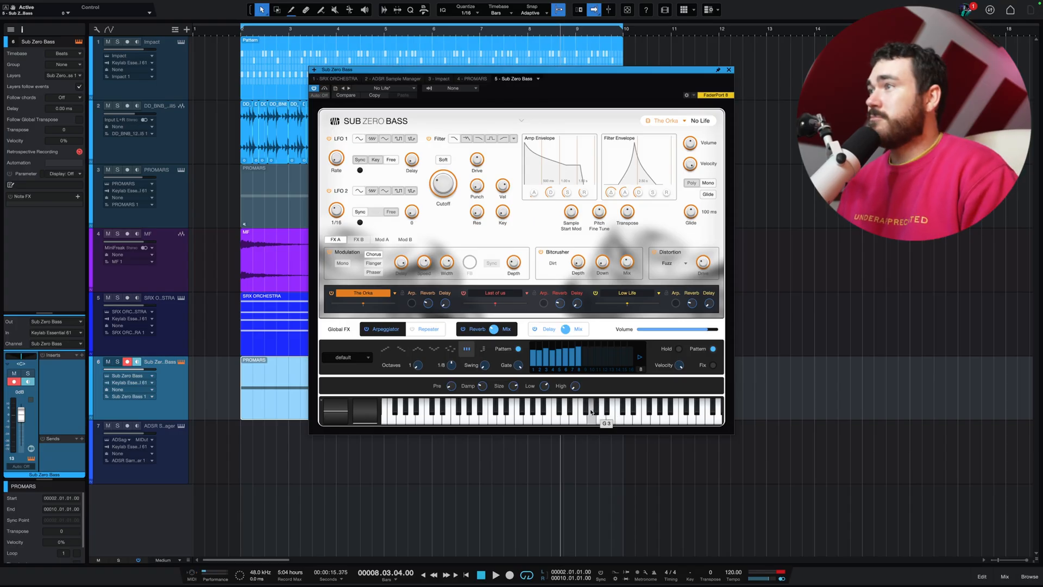
Compare the PROMARS and Sub Zero Bass clips during playback by swapping which one is muted and swapping them back.
key(space)
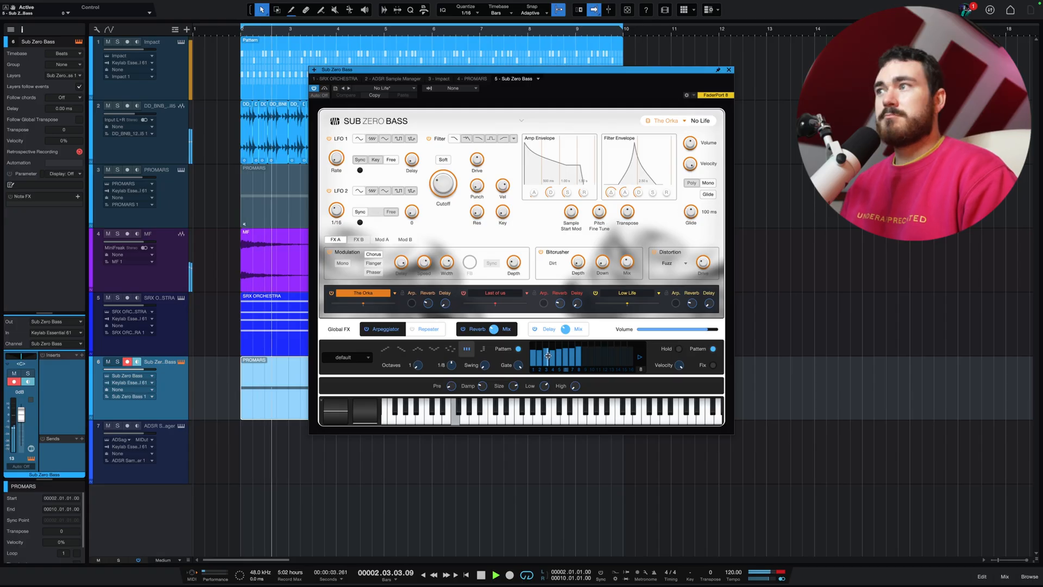
key(7)
click(274, 196)
click(276, 389)
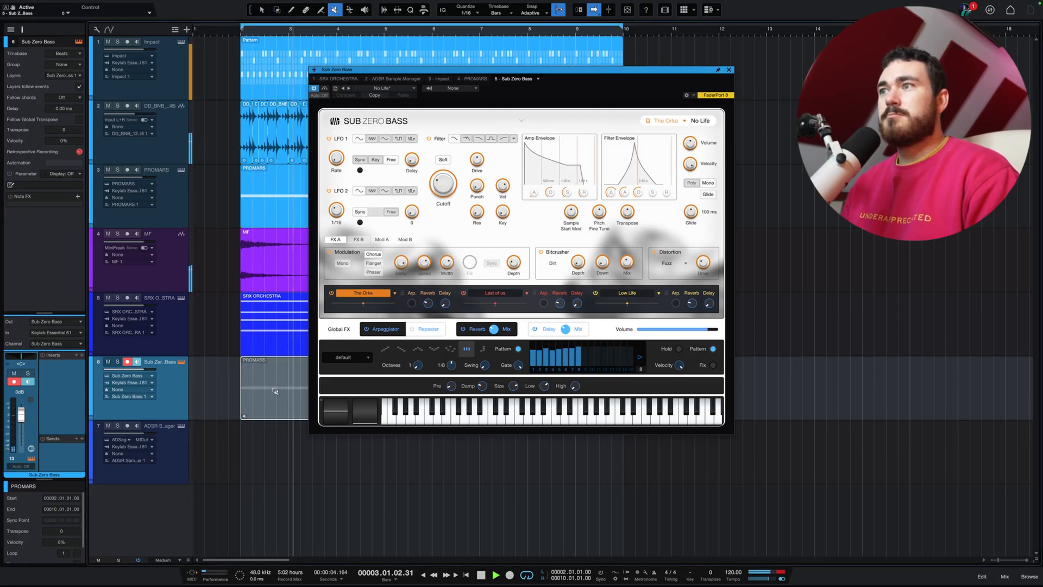
click(276, 389)
click(272, 196)
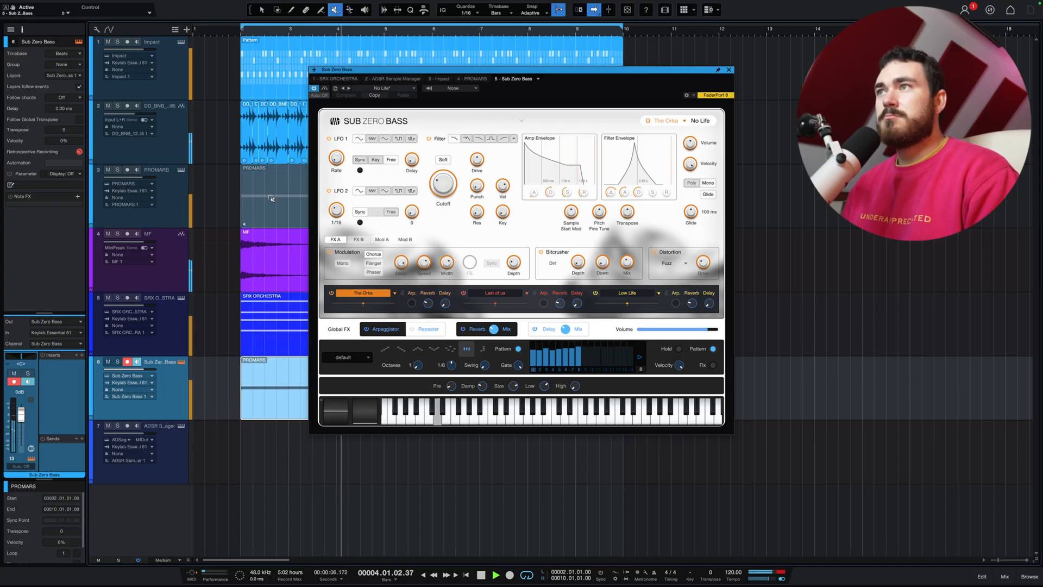
key(1)
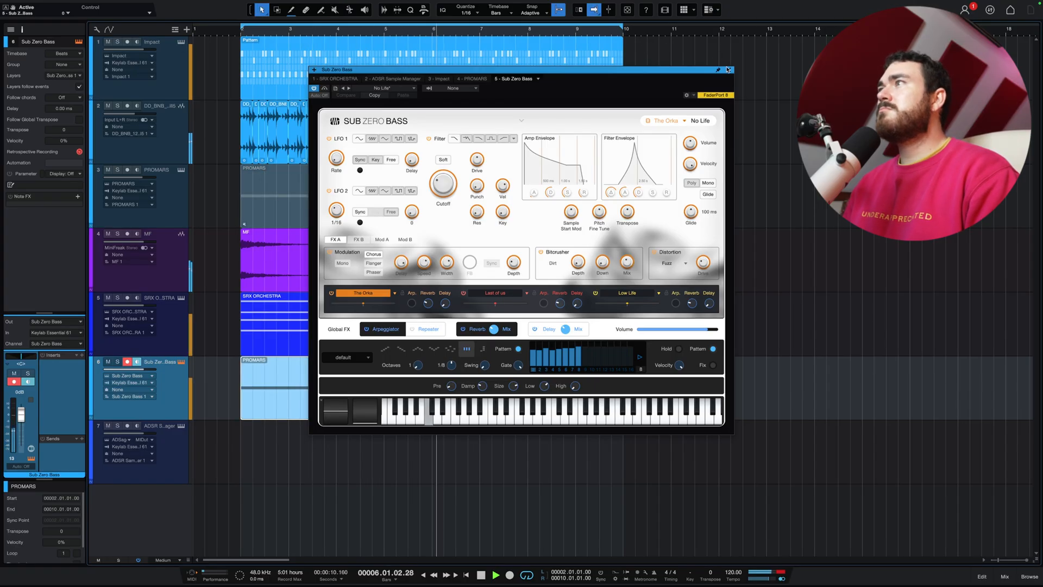
Close the instrument window, set autoscroll to Continuous Centered, and play the arrangement to its end.
key(Escape)
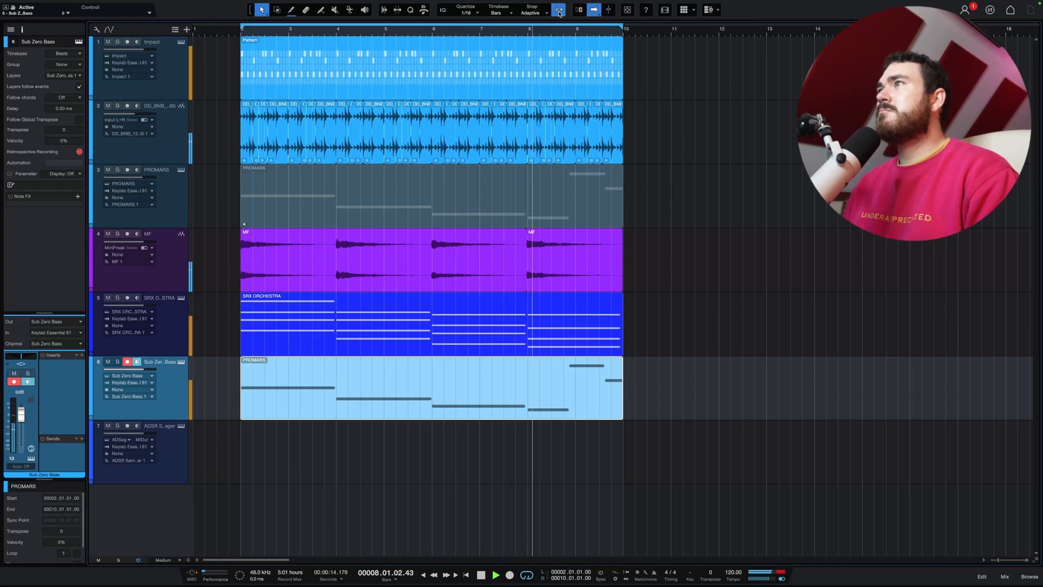
click(598, 13)
click(611, 36)
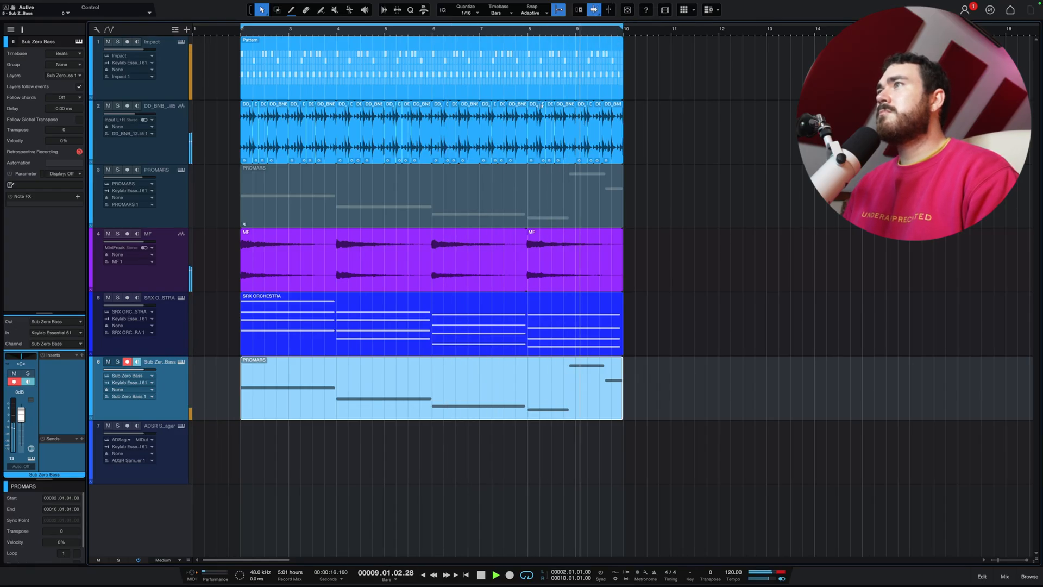
key(shift+e)
key(space)
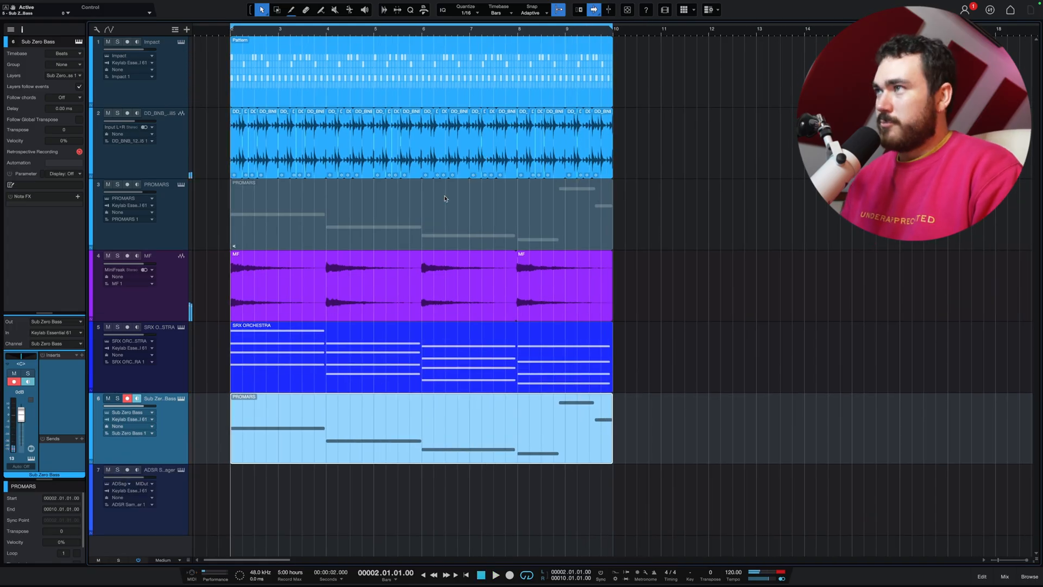
Review the autoscroll modes on the enlarged arrangement and select Continuous Centered again.
key(e)
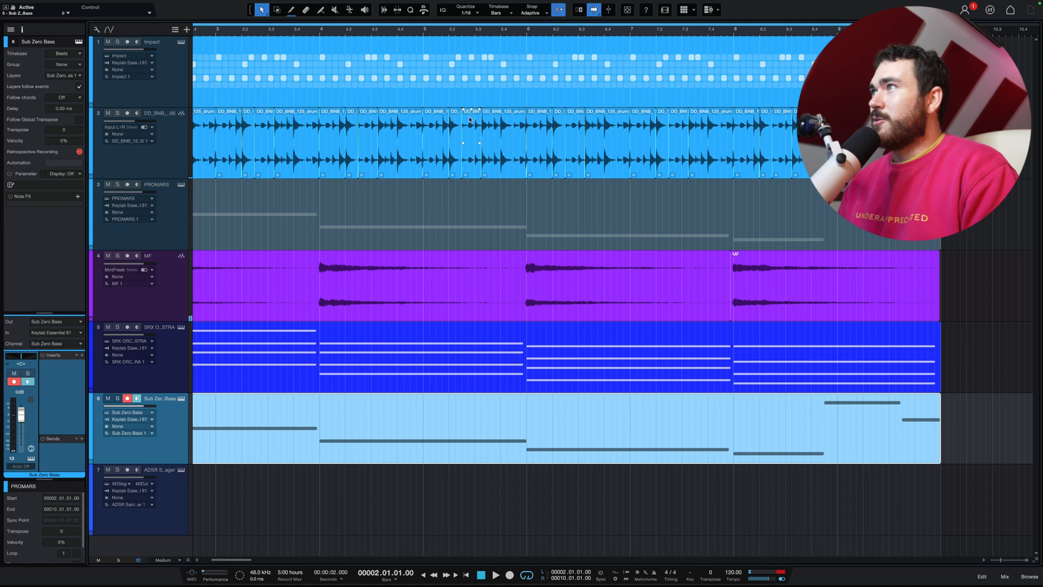
scroll(516, 51, left, 2)
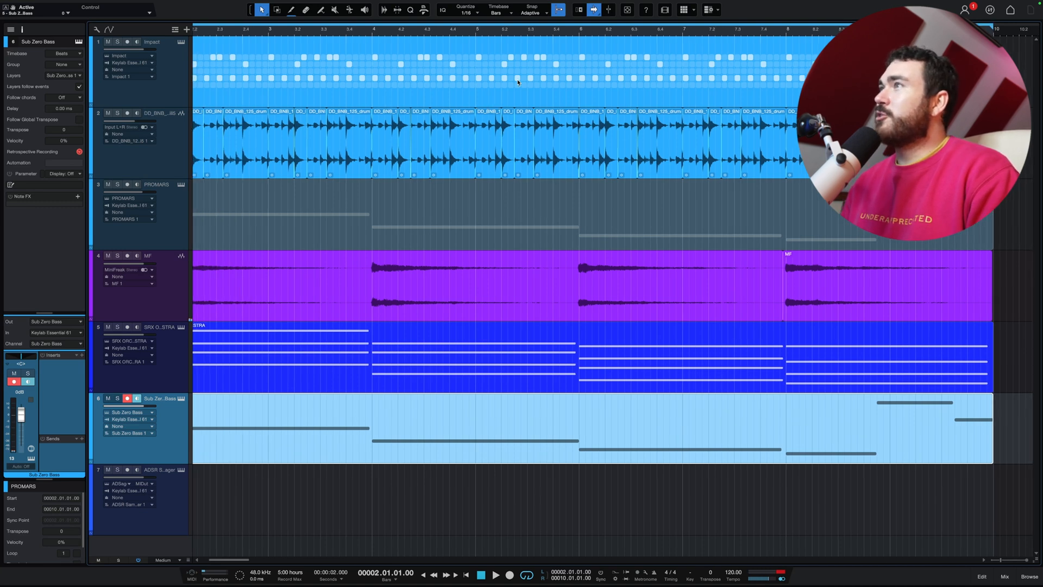
right_click(596, 12)
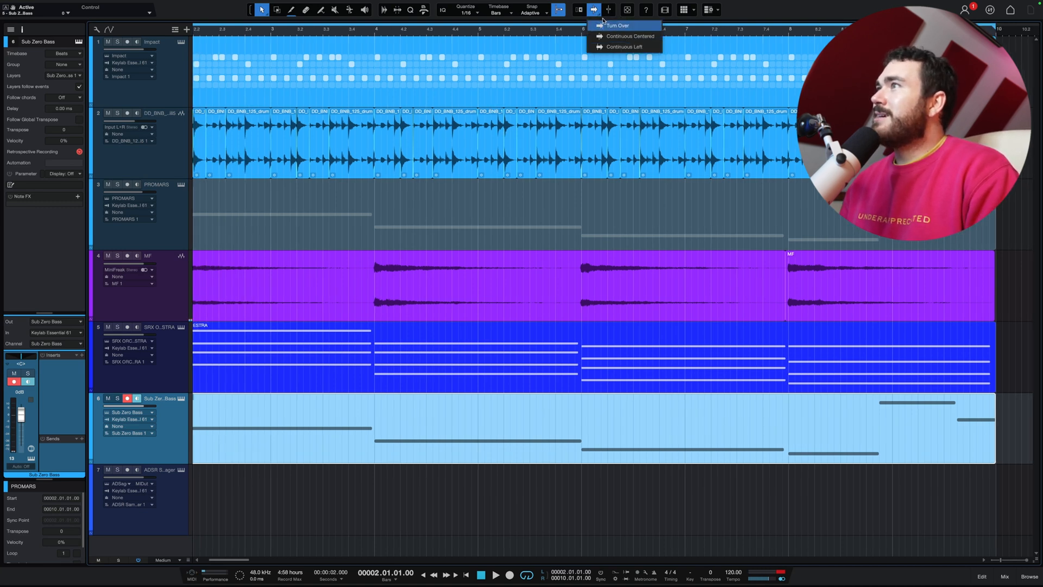
click(596, 13)
click(597, 13)
right_click(596, 13)
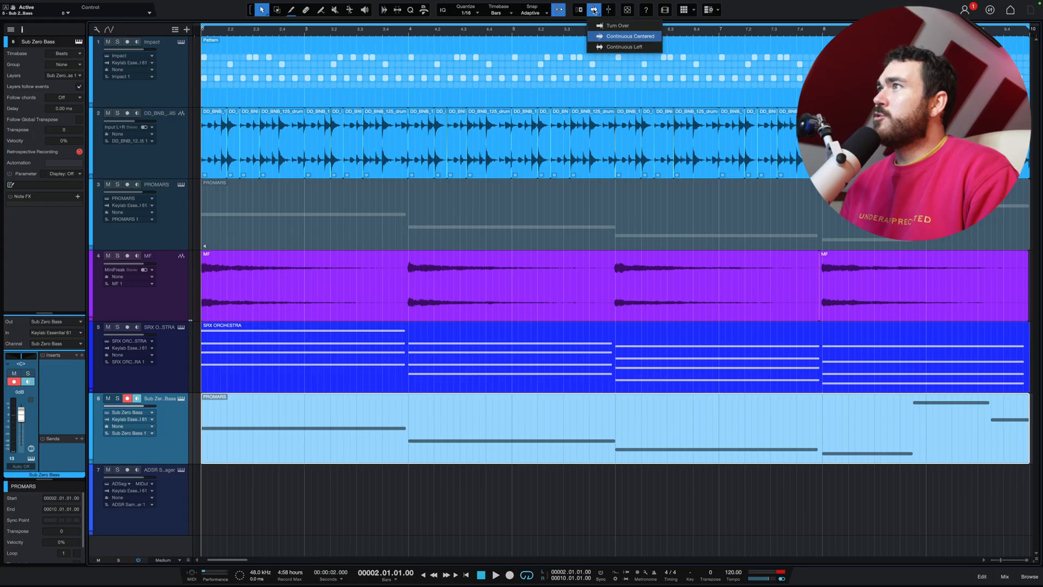
click(598, 14)
right_click(600, 15)
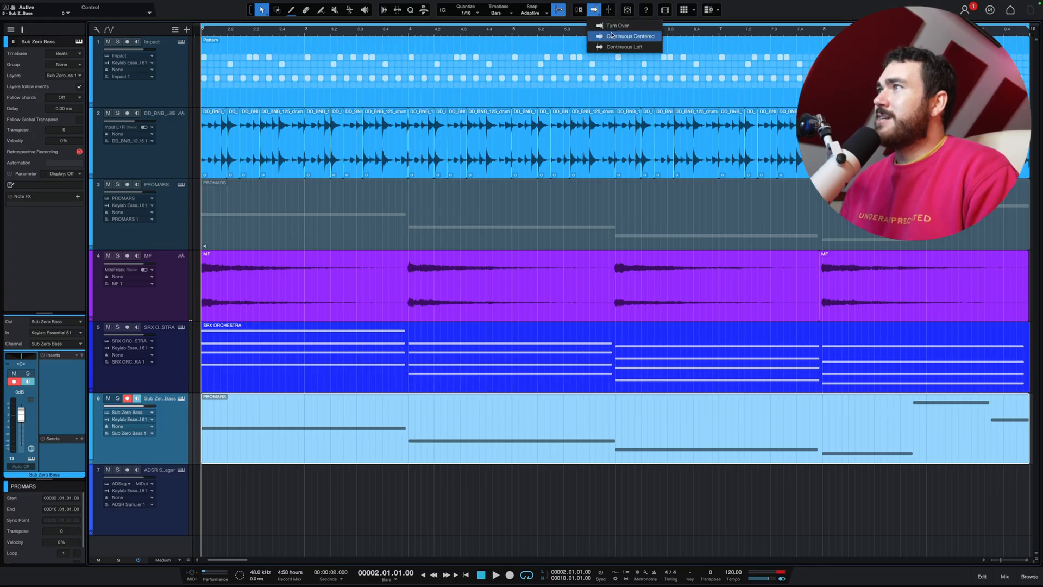
click(622, 36)
Play the closely zoomed arrangement from bar 2 to check how the view follows the centred playhead.
scroll(465, 137, right, 4)
scroll(465, 139, up, 3)
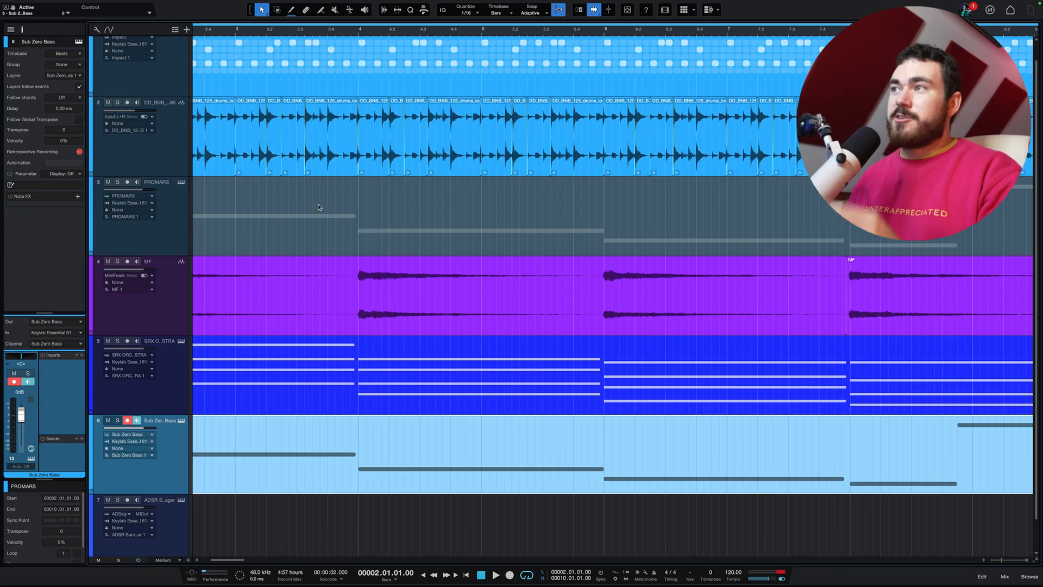
scroll(319, 207, up, 3)
scroll(319, 207, up, 1)
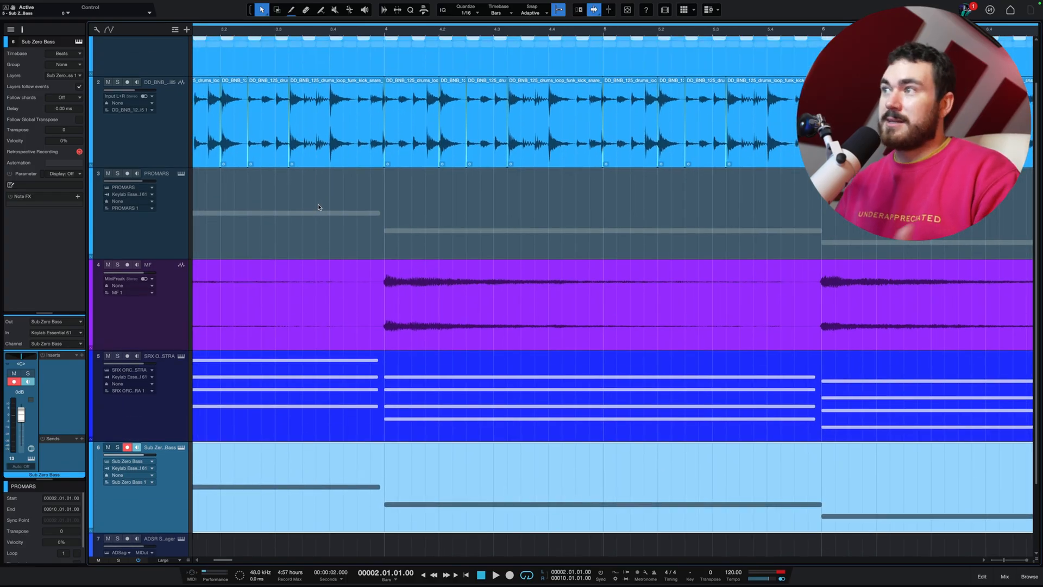
key(space)
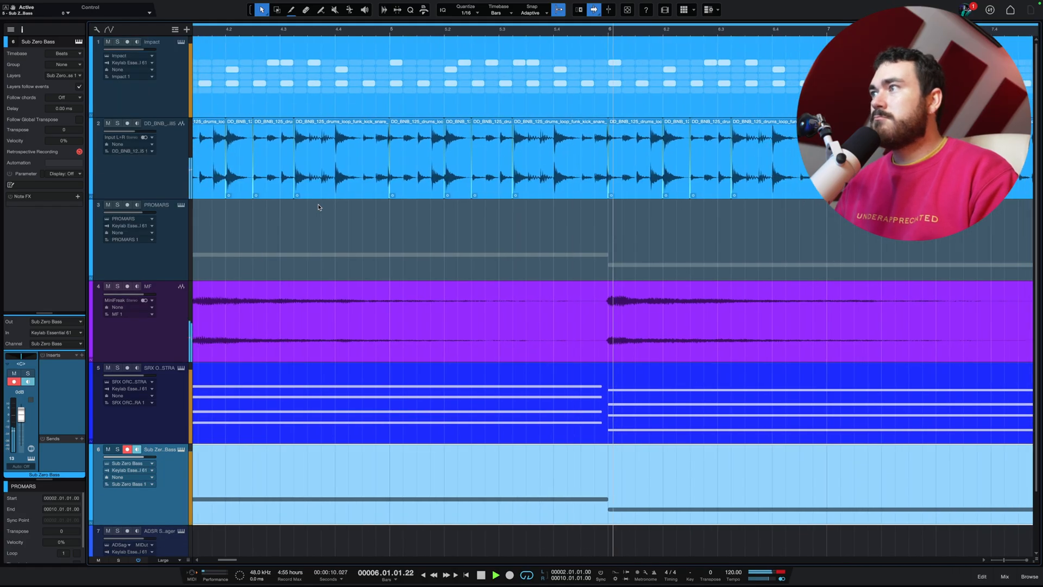
key(alt+w)
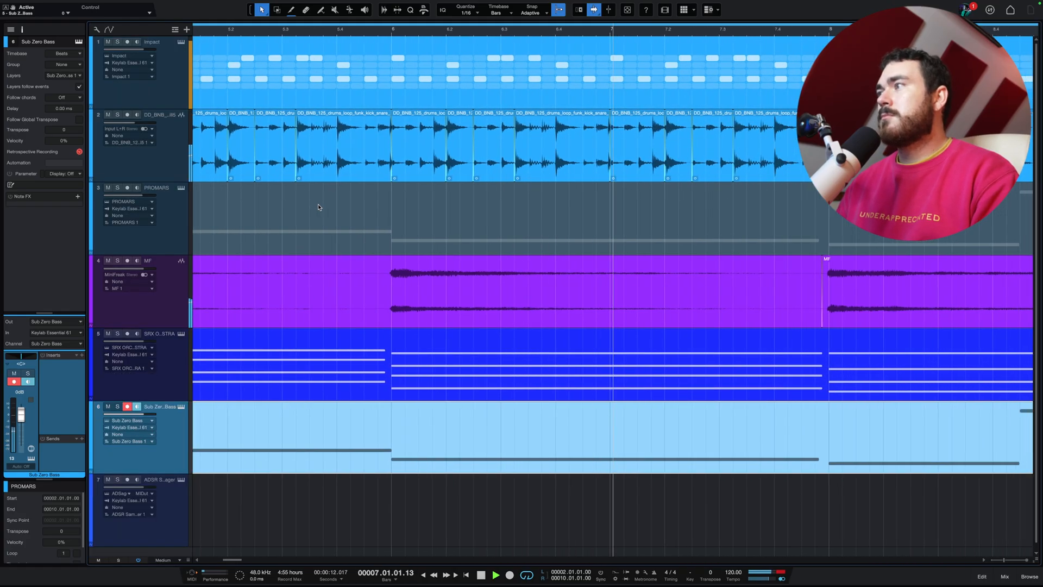
key(space)
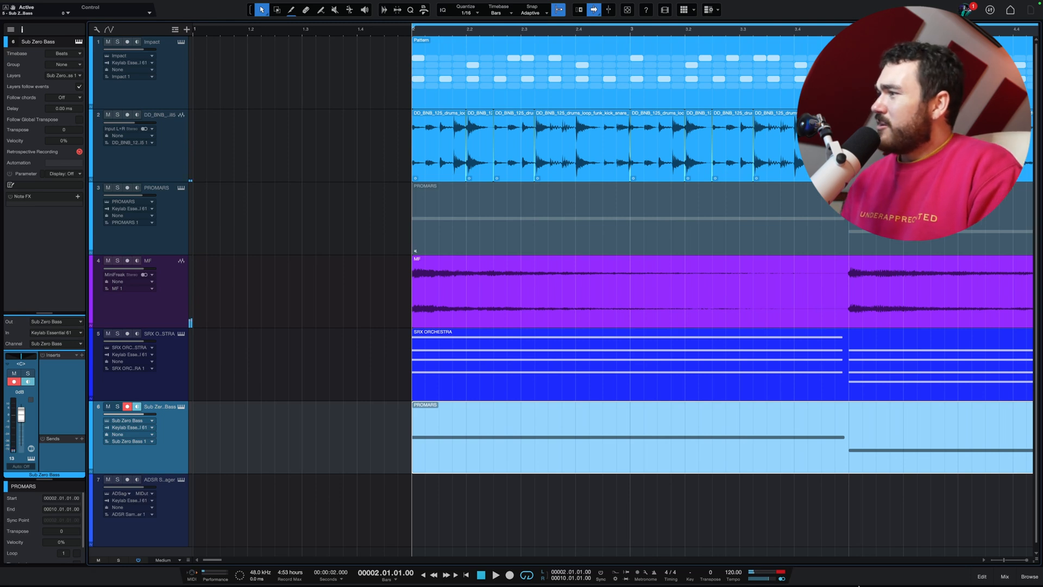
Browse the installed instruments, expanding the Antares and Apple vendors, and select PROMARS among the recent ones.
click(1030, 576)
scroll(925, 312, up, 10)
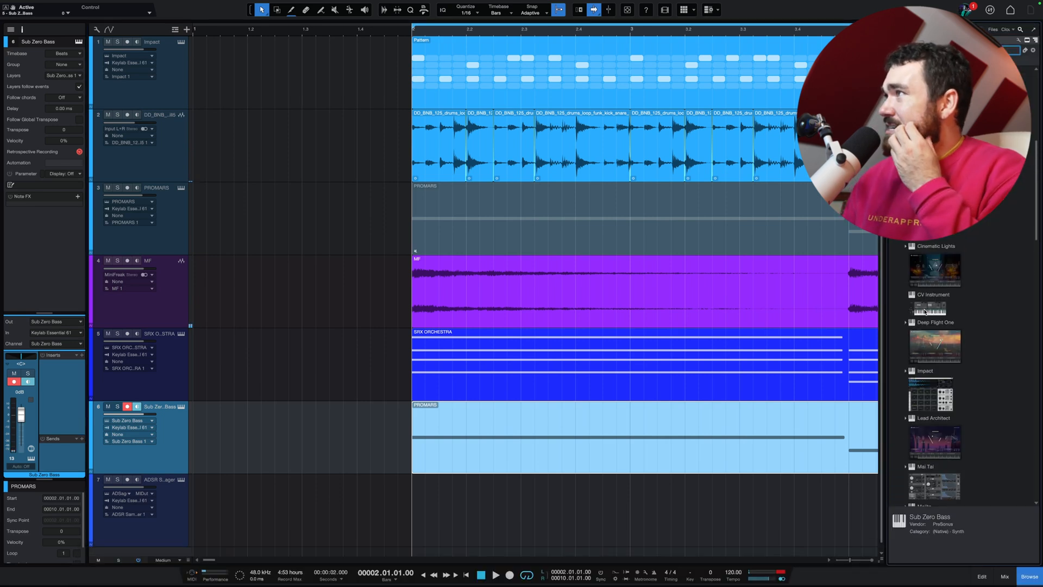
scroll(931, 297, up, 2)
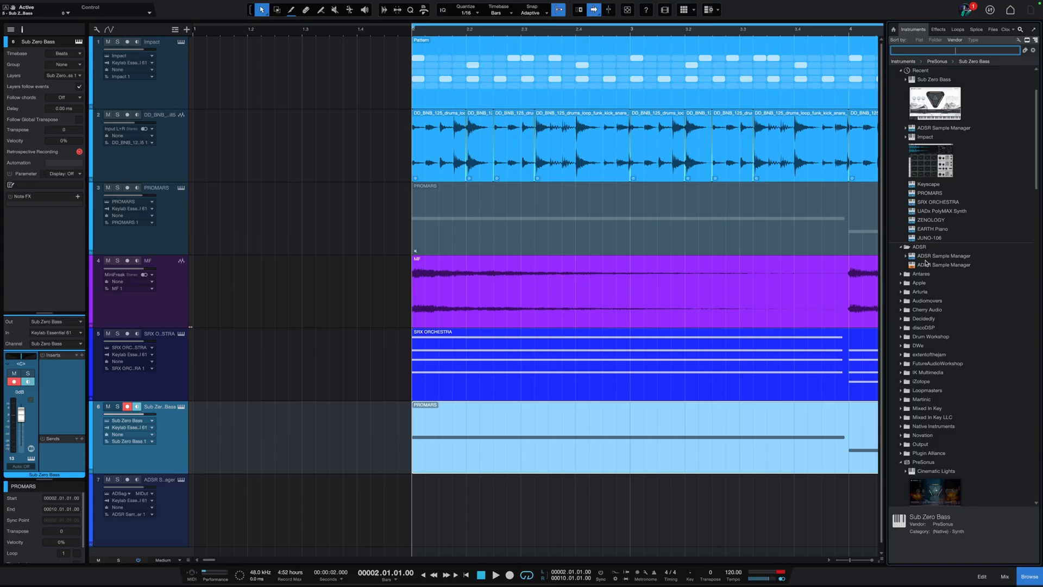
click(938, 274)
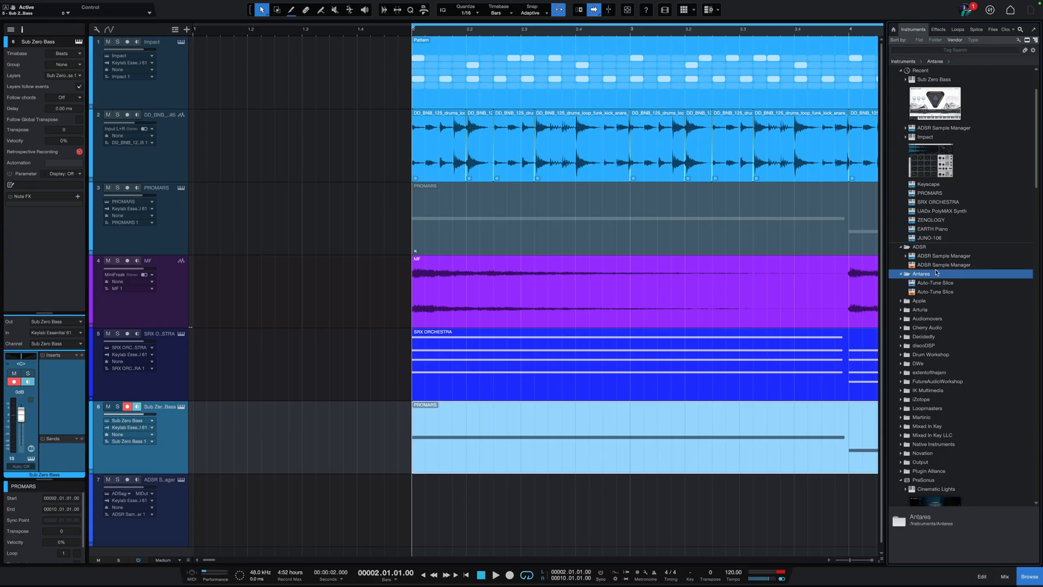
click(926, 300)
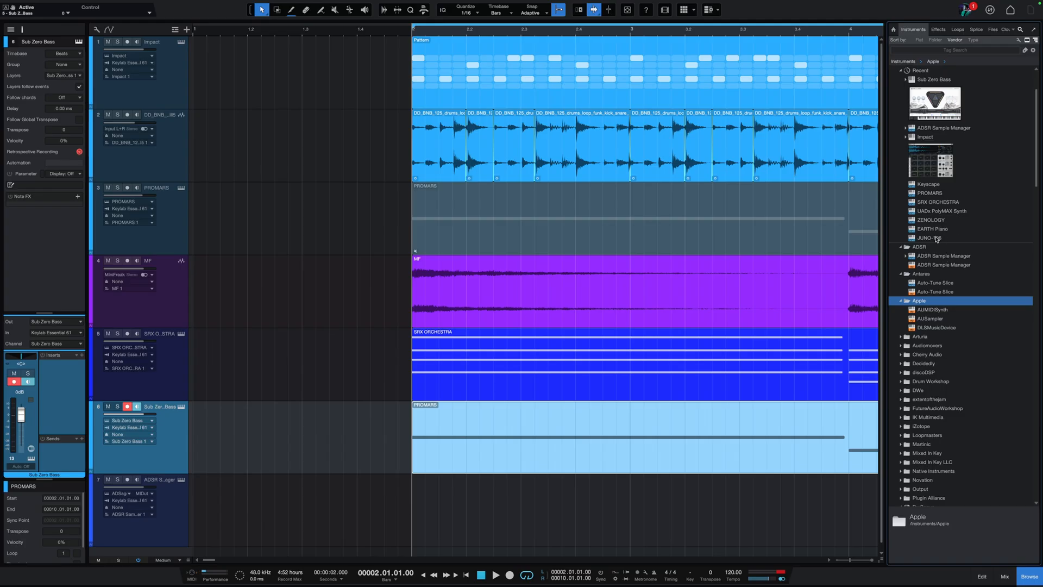
click(947, 193)
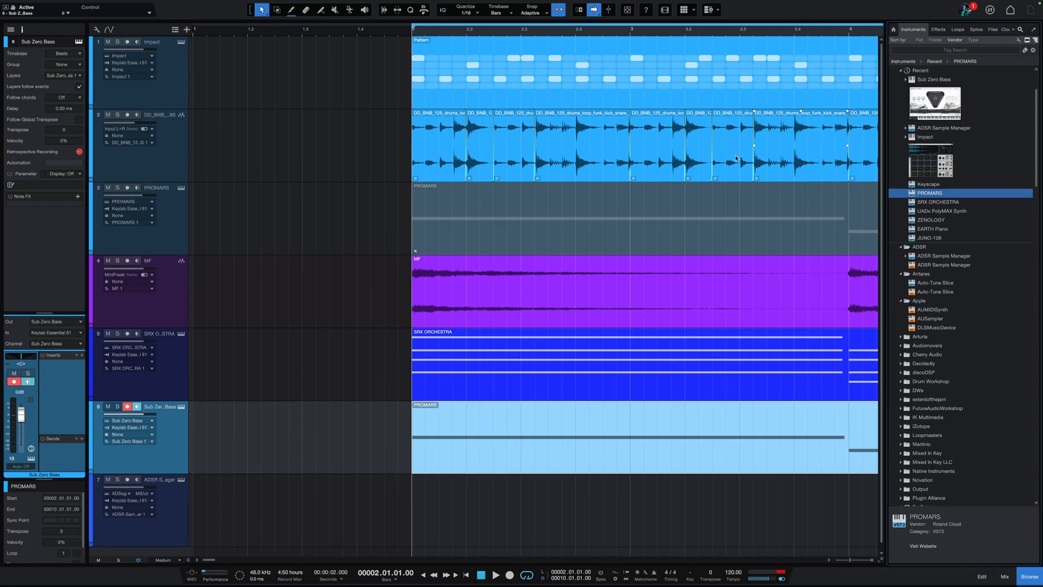
Open the Impact drum pattern, compare its compact and enlarged step displays, and close the editor to see the whole arrangement.
scroll(508, 114, right, 1)
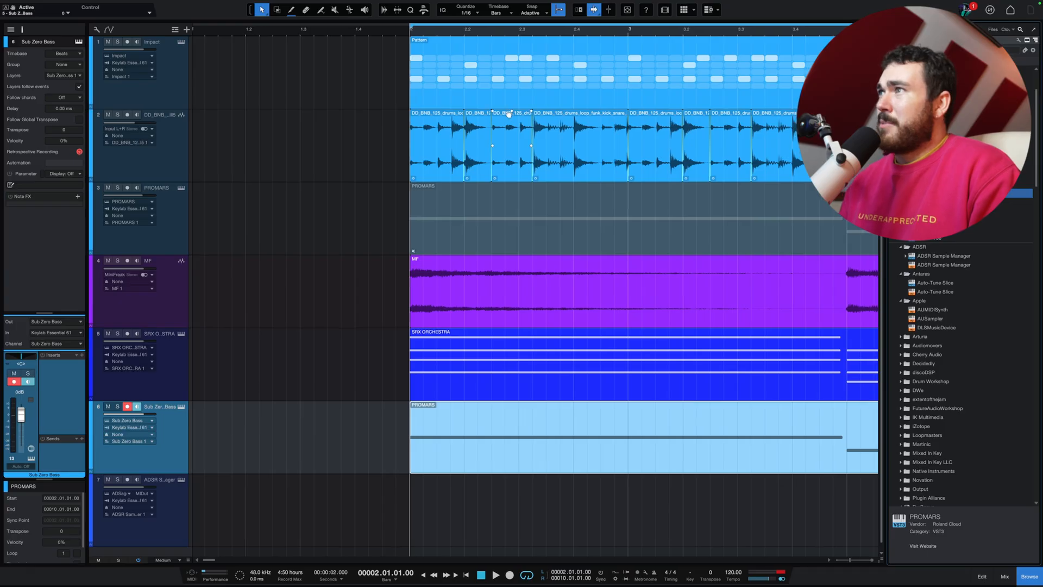
double_click(546, 68)
click(550, 401)
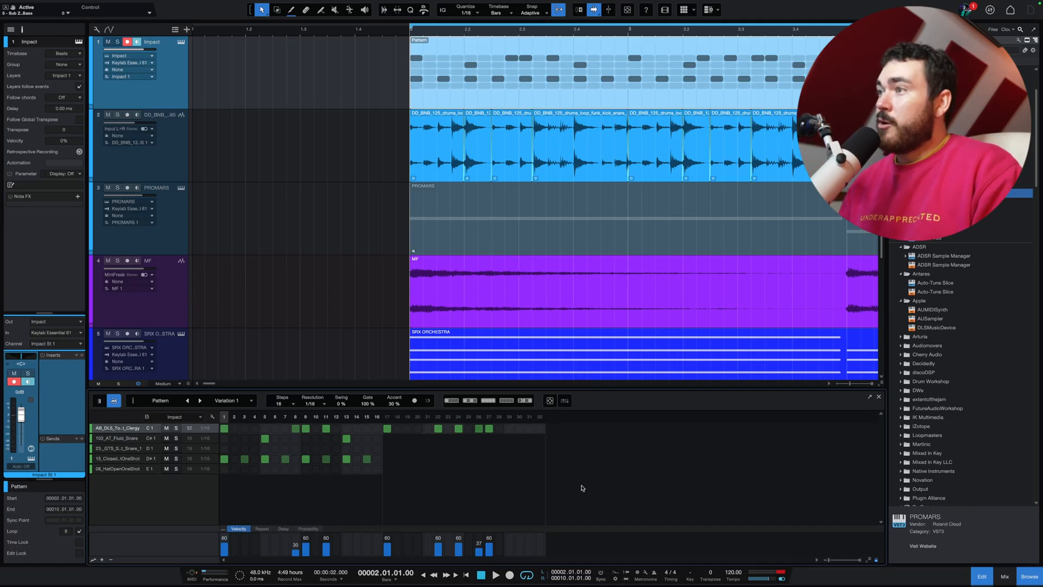
click(555, 402)
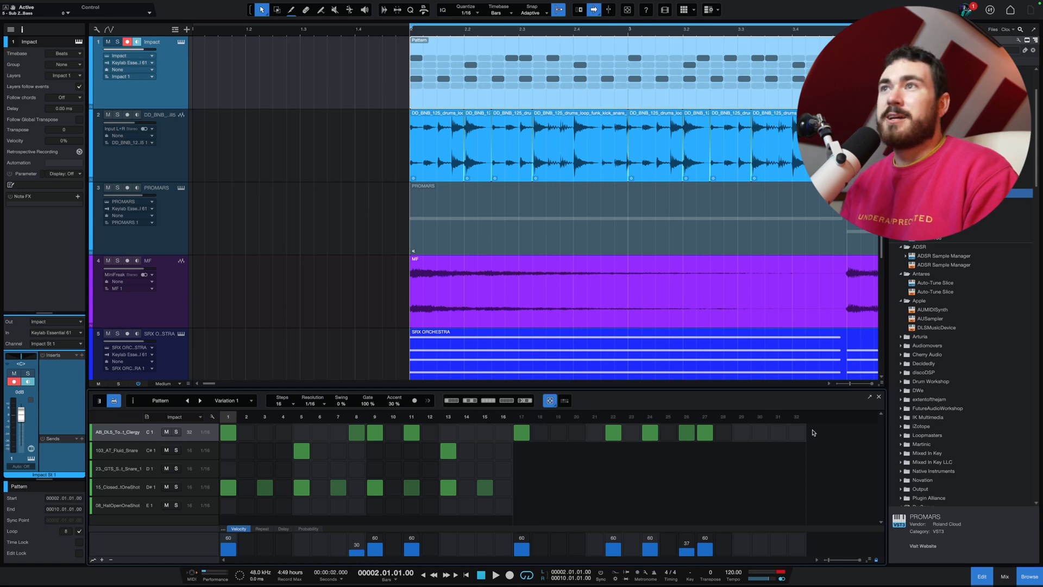
key(F2)
key(z)
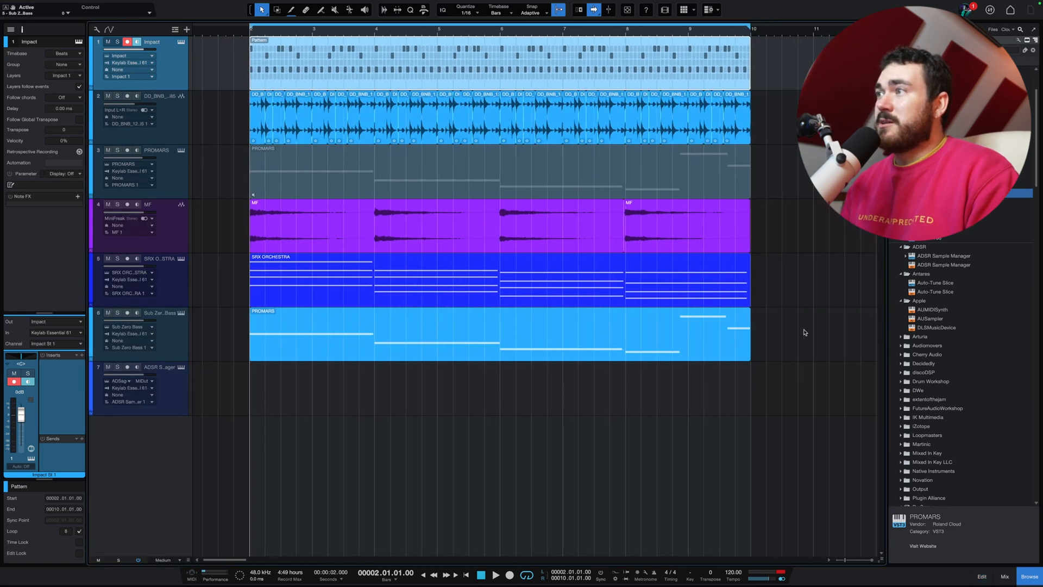